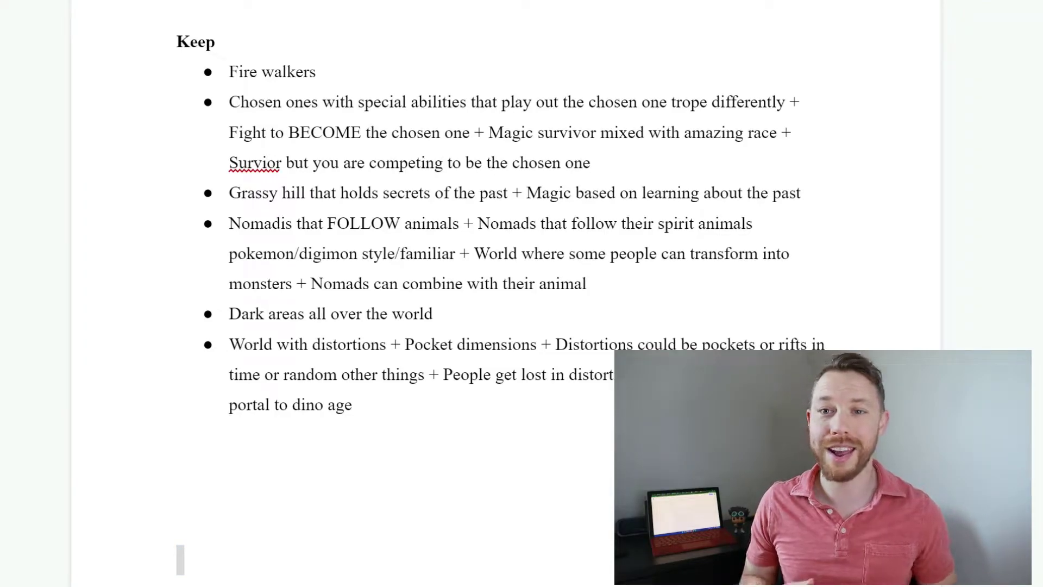
Highlight the chosen-ones and distortions idea bullets in the notes
left_click_drag(229, 102, 598, 163)
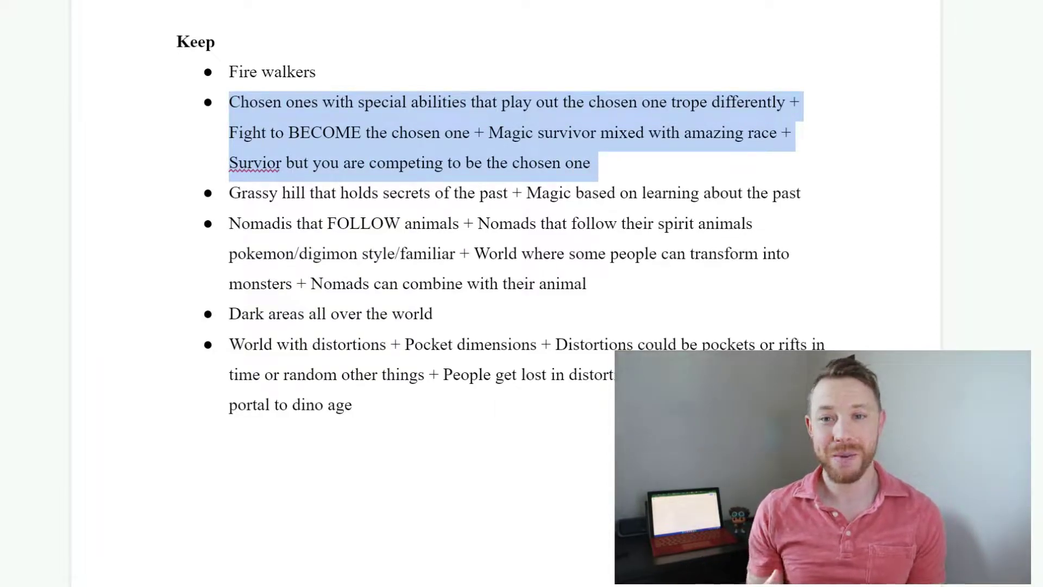
scroll(522, 217, "down", 1)
left_click(230, 311)
left_click_drag(229, 311, 356, 371)
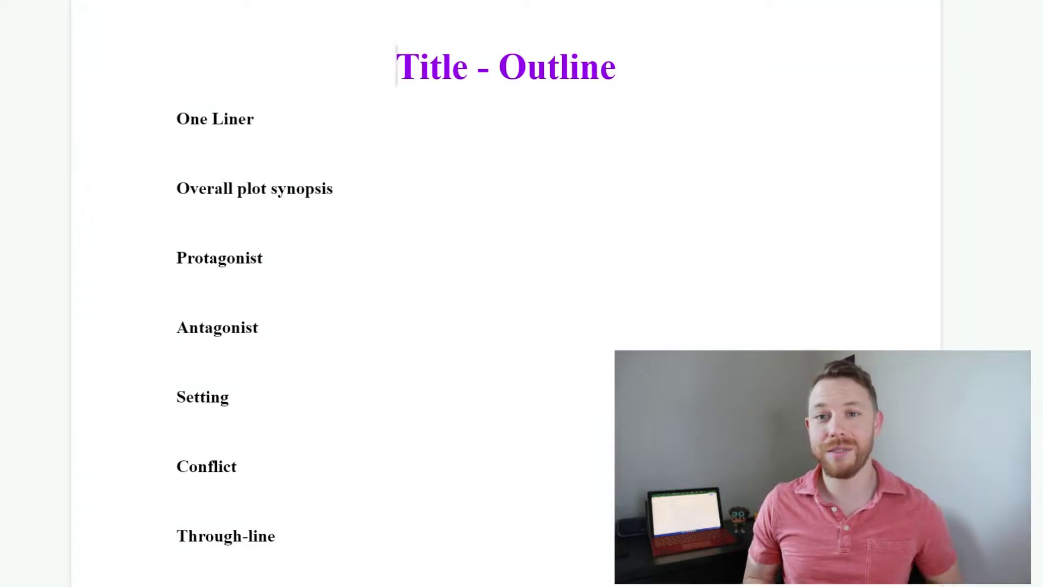
Replace the placeholder 'Title' in the heading with 'Fantasy Survivor'
key("ctrl+shift+Right")
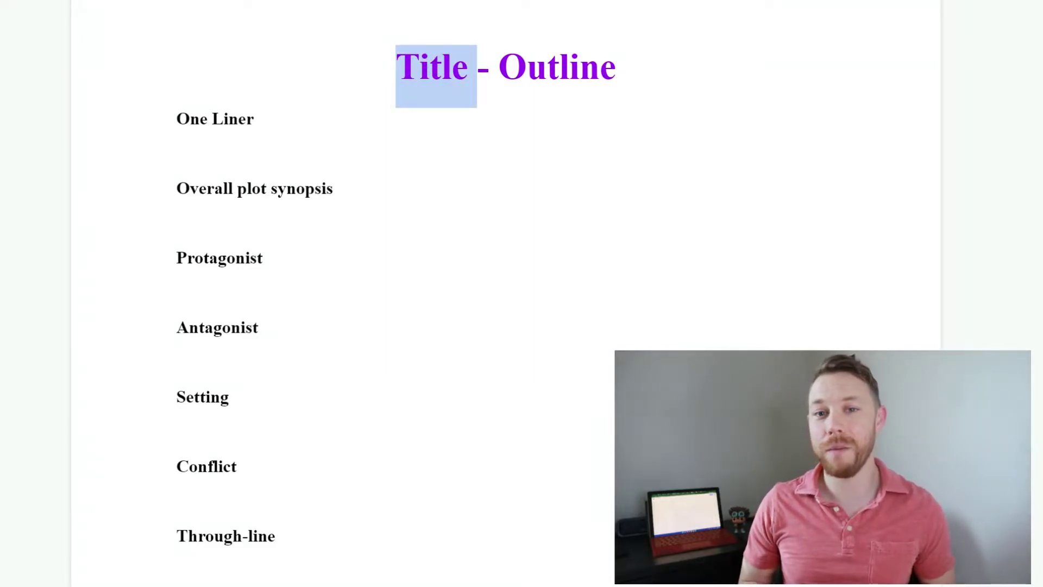
type("Sur")
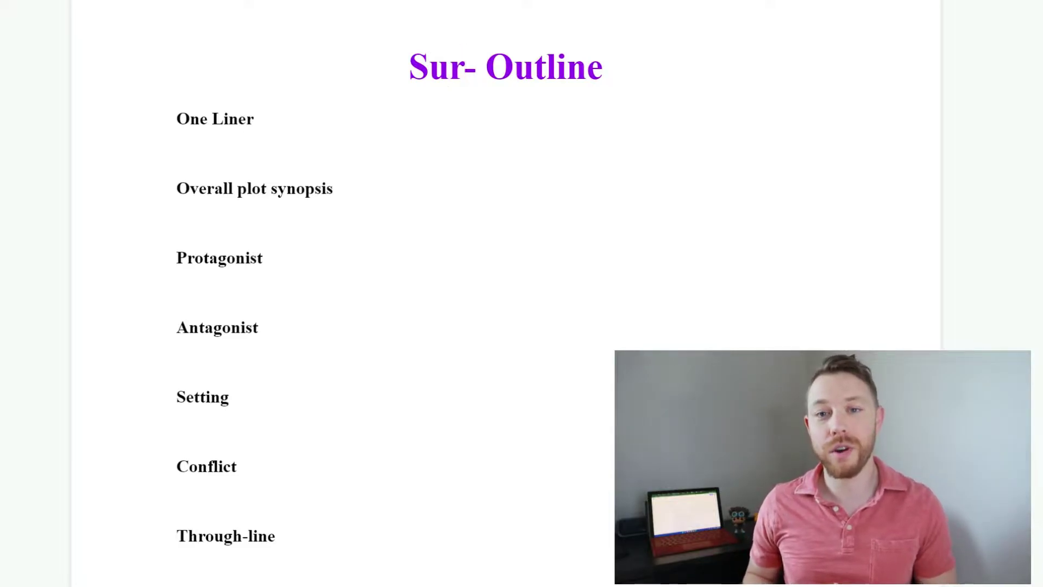
key("BackSpace")
key("BackSpace")
key("BackSpace")
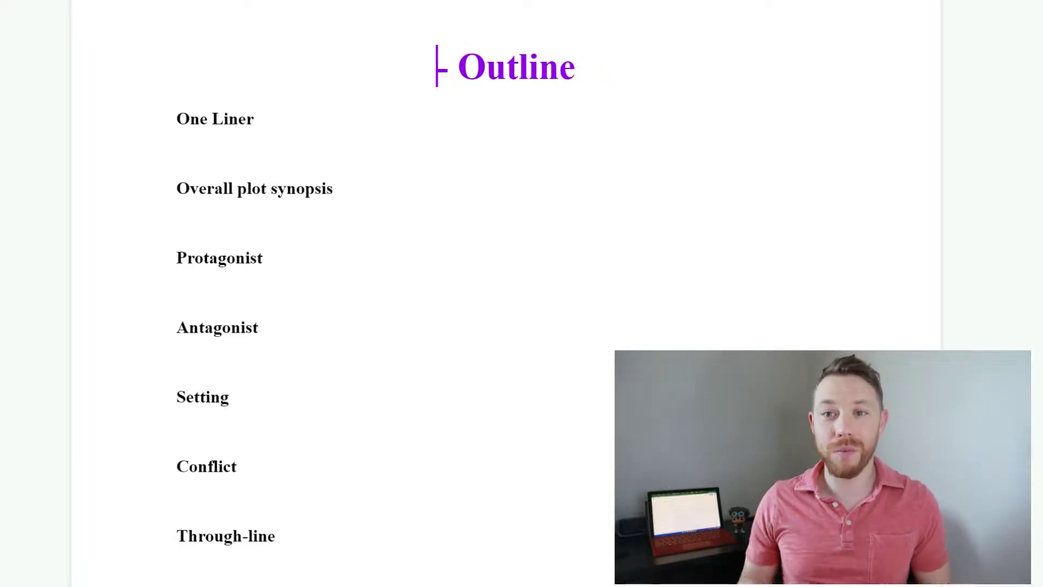
type("Fa")
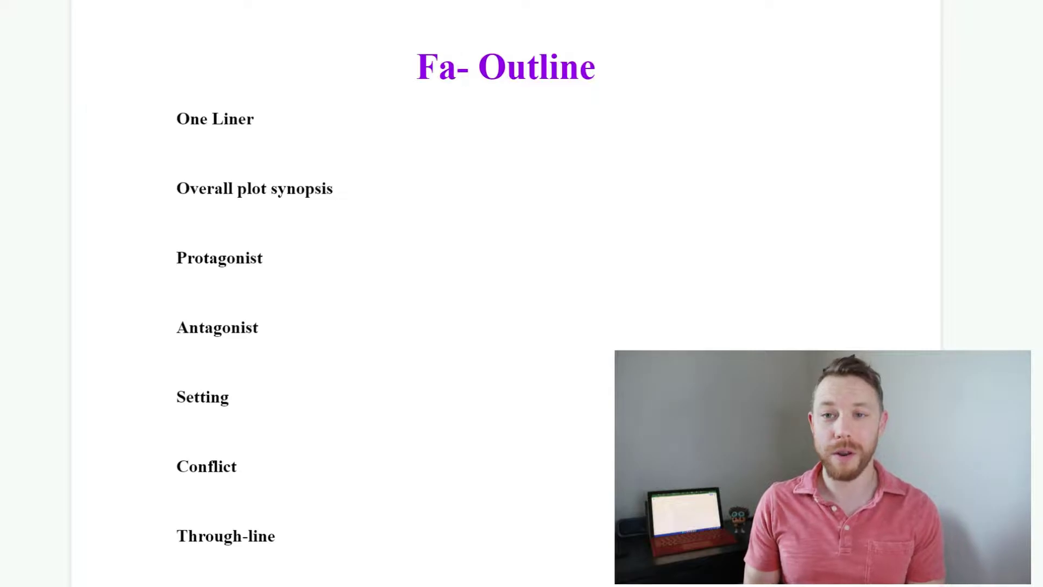
key("BackSpace")
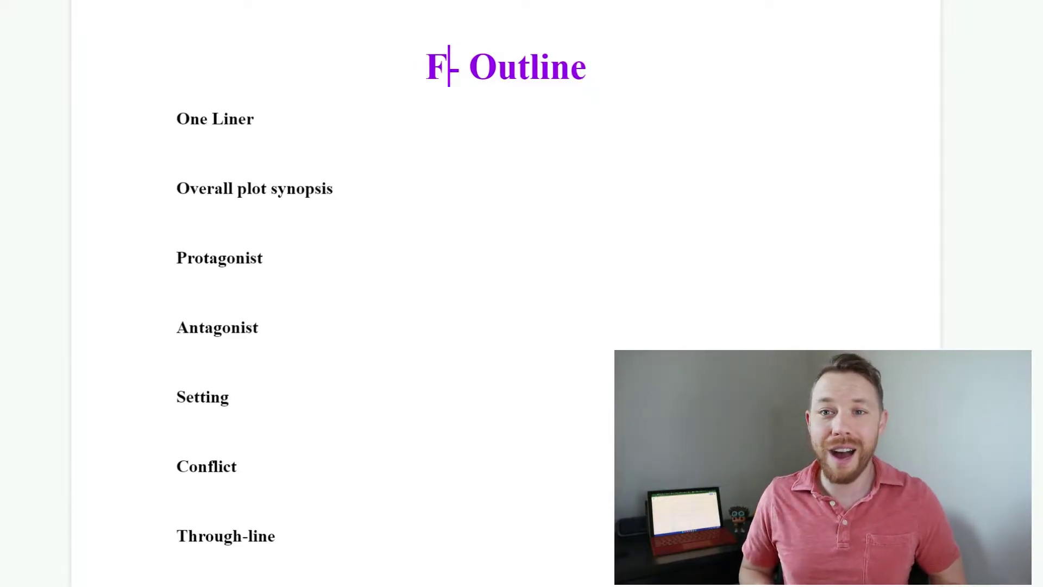
key("BackSpace")
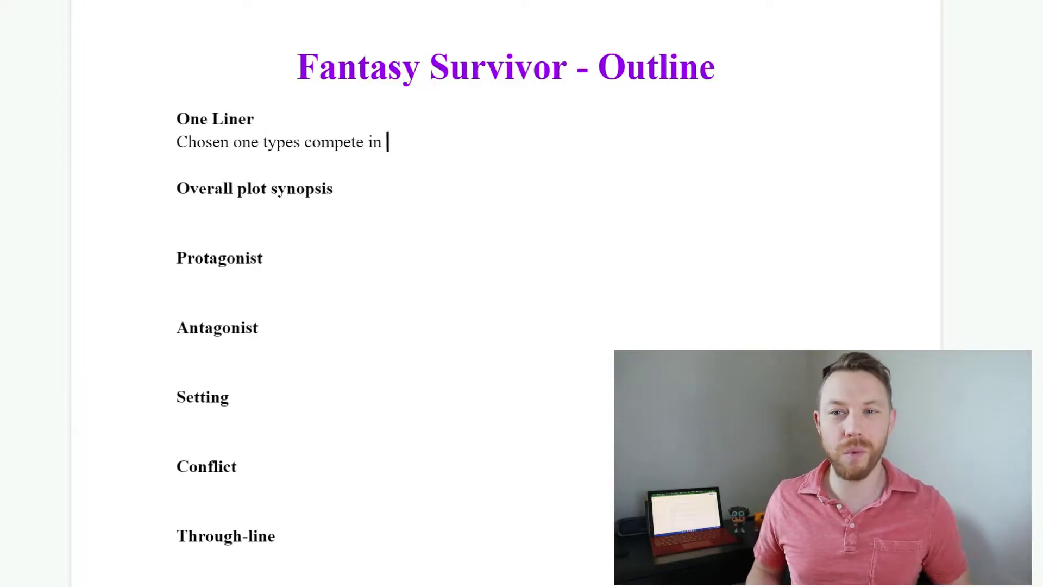
key("BackSpace")
key("BackSpace")
key("BackSpace")
key("BackSpace")
Draft motive ideas in the One Liner, then trim it back to end at 'fantasy competition'
type("ion (for money? For")
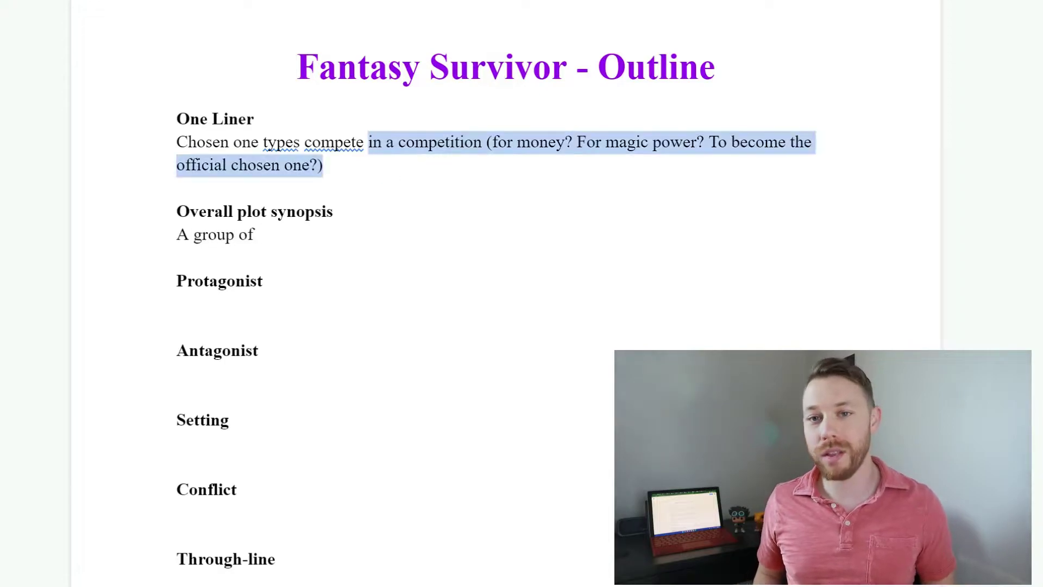
type("to become")
key("BackSpace")
key("BackSpace")
key("BackSpace")
key("BackSpace")
key("BackSpace")
key("BackSpace")
key("BackSpace")
key("BackSpace")
key("BackSpace")
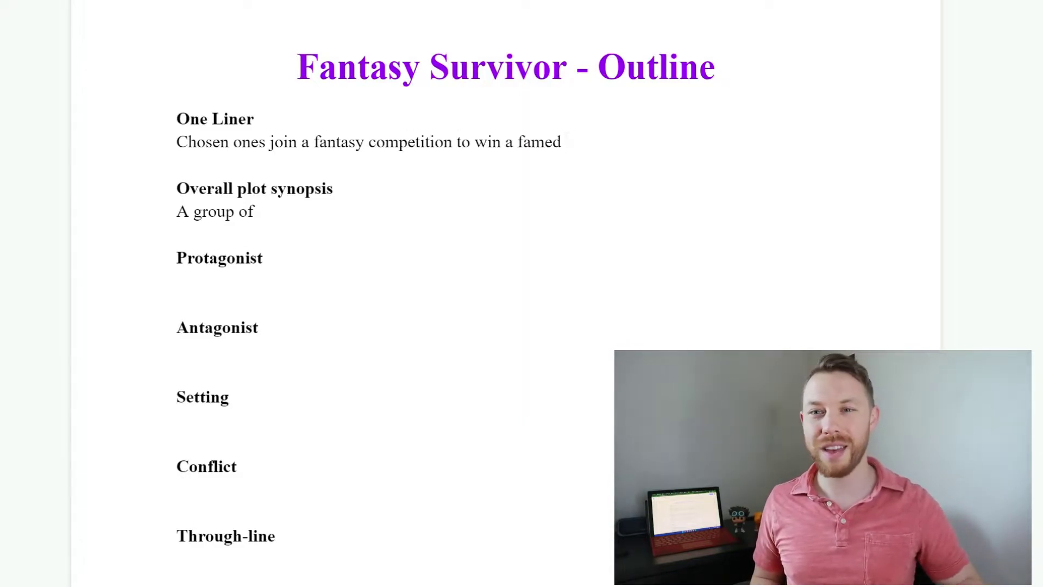
key("BackSpace")
key("BackSpace")
key("BackSpace")
key("BackSpace")
key("BackSpace")
key("BackSpace")
key("BackSpace")
key("BackSpace")
key("BackSpace")
key("BackSpace")
key("BackSpace")
key("BackSpace")
key("BackSpace")
key("BackSpace")
key("BackSpace")
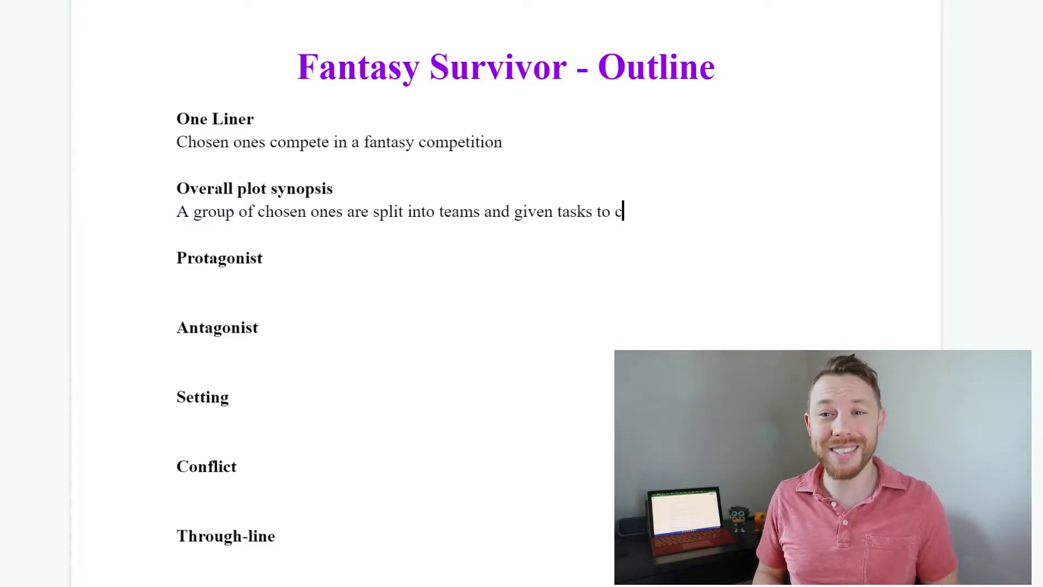
Write the synopsis: teams sent into a canyon face distortions and compete against 'each other'
type("omplete to")
key("ctrl+BackSpace")
key("ctrl+BackSpace")
key("ctrl+BackSpace")
key("ctrl+BackSpace")
key("ctrl+BackSpace")
type("are sent down ")
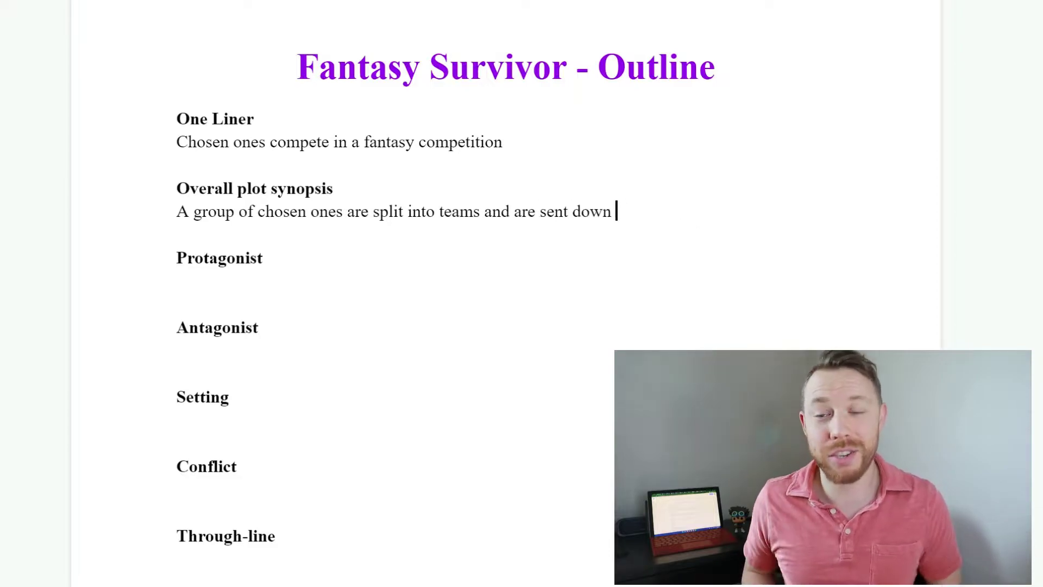
type("into a canyon")
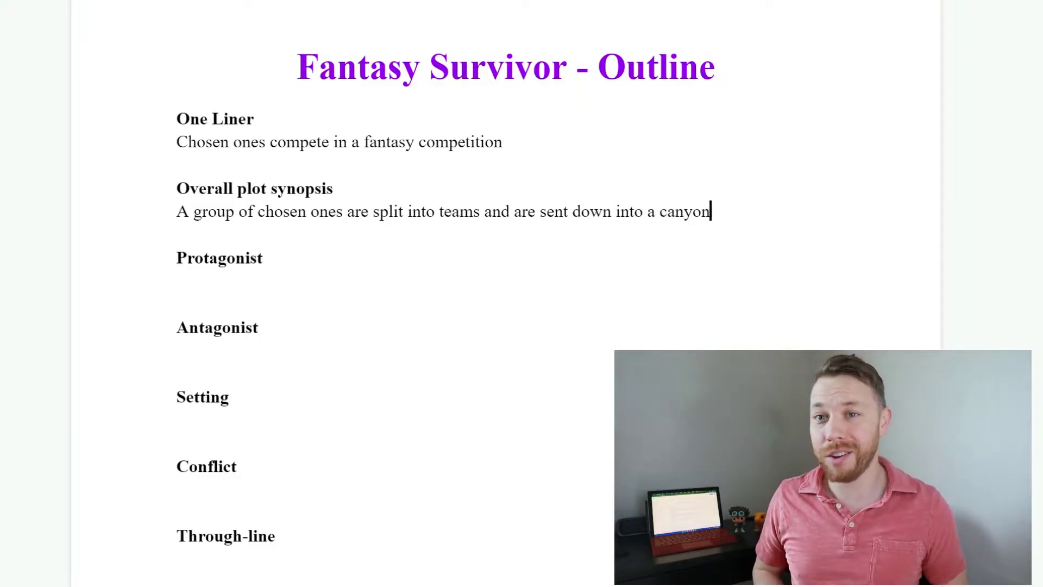
type(" without anything but the clothes they have on and each")
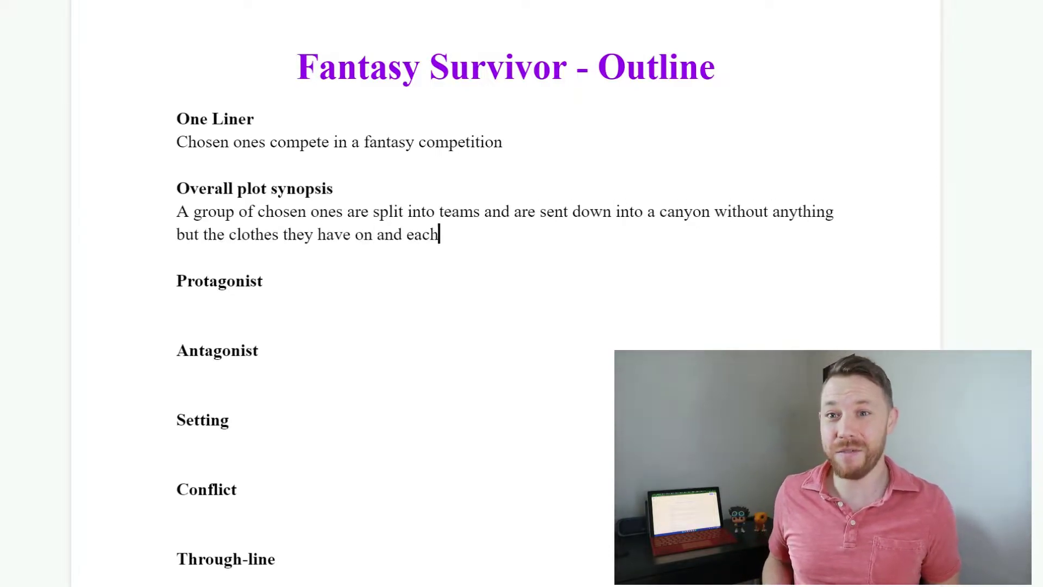
type(" other. Teams confront ")
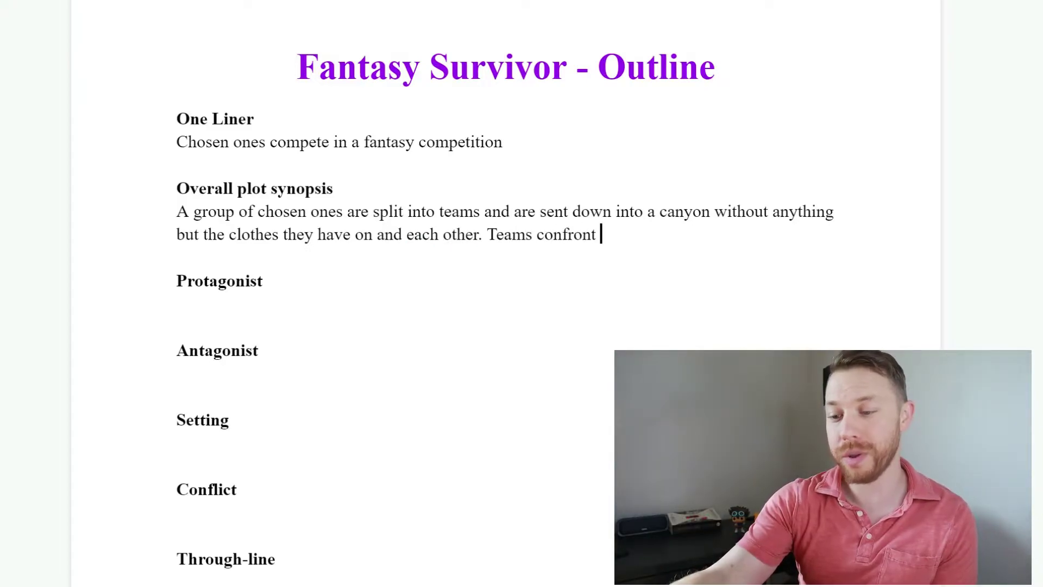
type("strange d")
key("BackSpace")
key("BackSpace")
key("BackSpace")
key("BackSpace")
key("BackSpace")
key("BackSpace")
key("BackSpace")
key("BackSpace")
key("BackSpace")
type("a myriad of distortions")
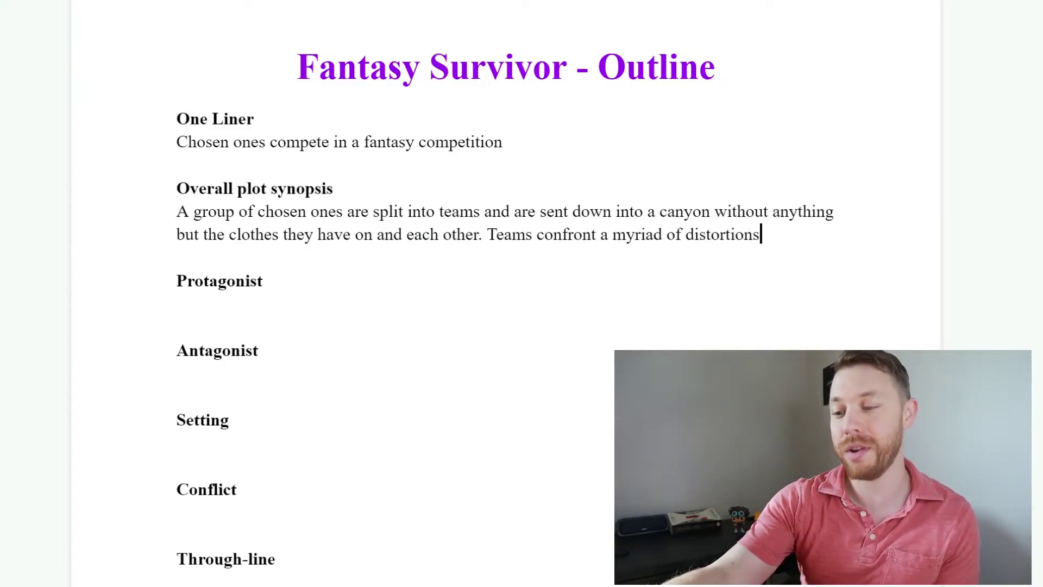
type(" and compete in challenges against each other for ")
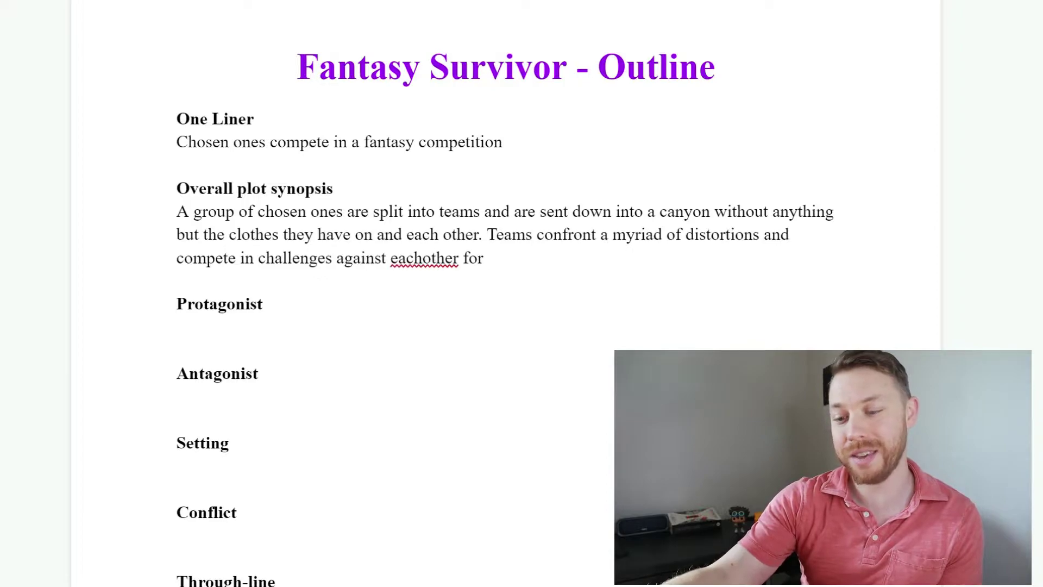
type("rewards")
left_click(425, 258)
left_click(439, 230)
End the synopsis with 'for rewards and safety from being voted out of the game.'
key("End")
type("and")
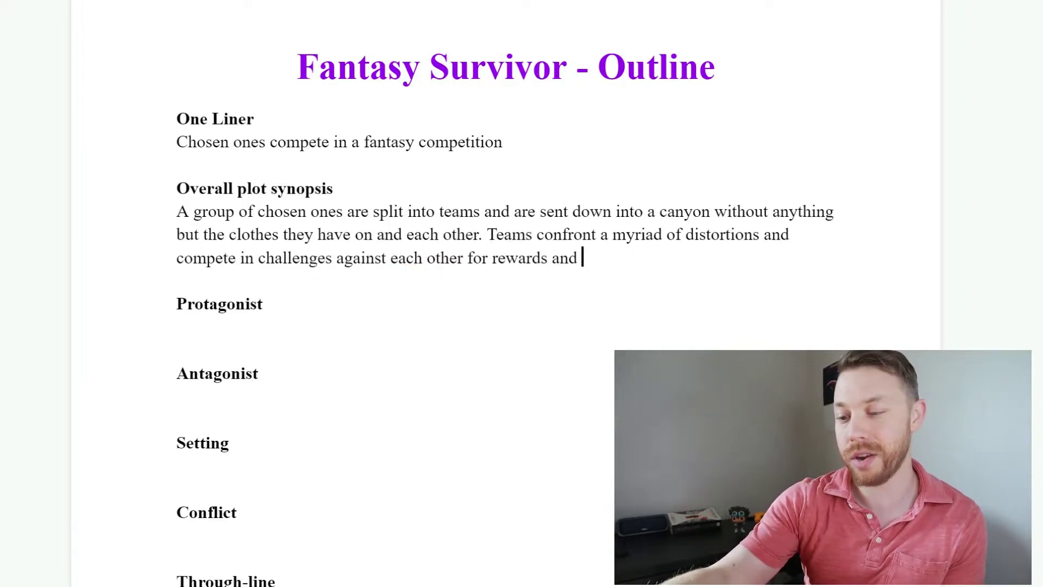
key("BackSpace")
key("BackSpace")
key("BackSpace")
key("BackSpace")
key("BackSpace")
type(", headstarts, and oth")
key("BackSpace")
key("BackSpace")
key("BackSpace")
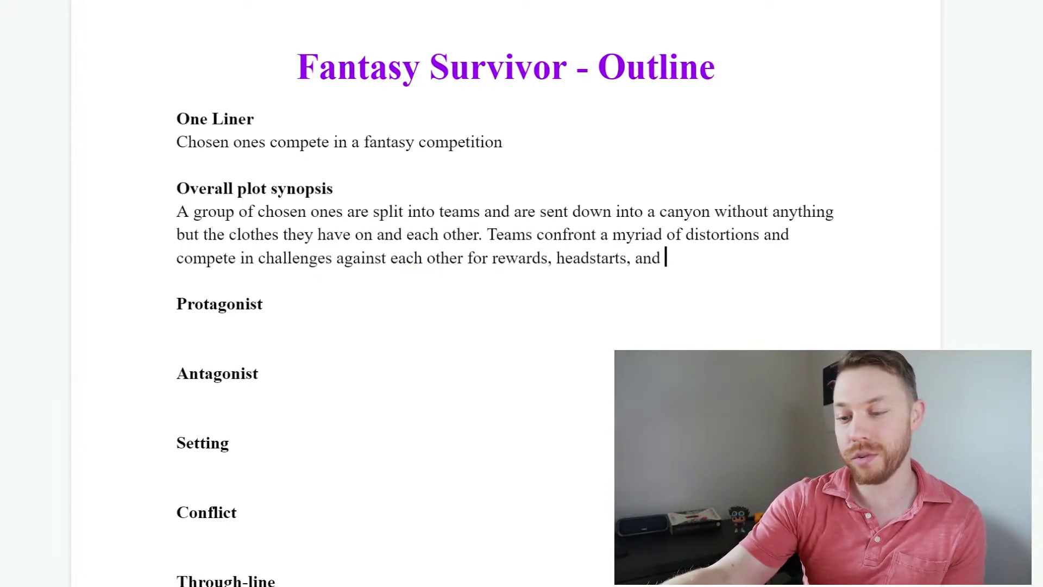
key("BackSpace")
key("BackSpace")
key("BackSpace")
key("BackSpace")
key("BackSpace")
key("BackSpace")
key("BackSpace")
key("BackSpace")
key("BackSpace")
key("BackSpace")
key("BackSpace")
key("BackSpace")
key("BackSpace")
key("BackSpace")
key("BackSpace")
key("BackSpace")
key("BackSpace")
key("BackSpace")
type("and ")
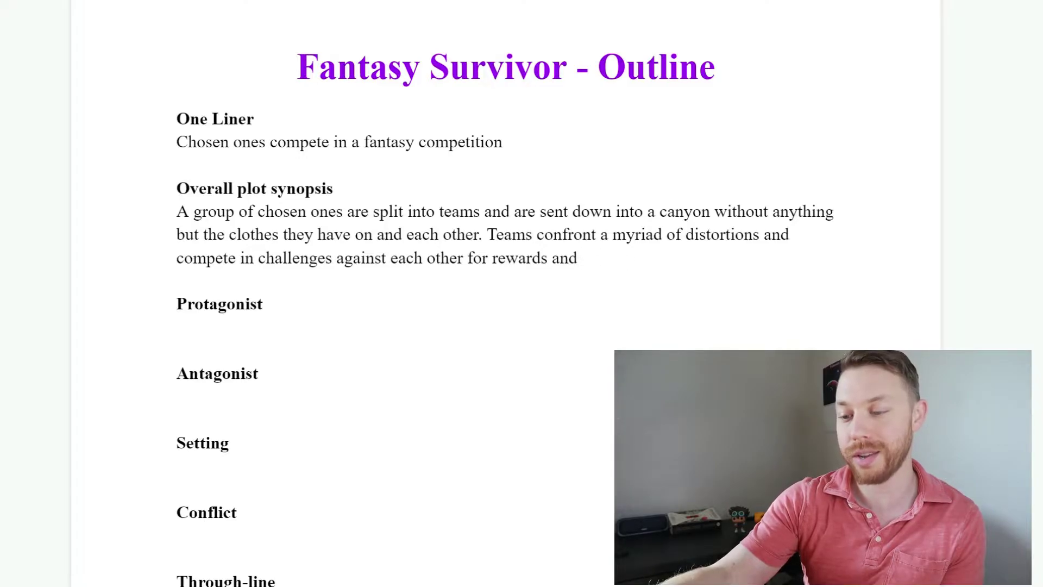
type("safety from losing membe")
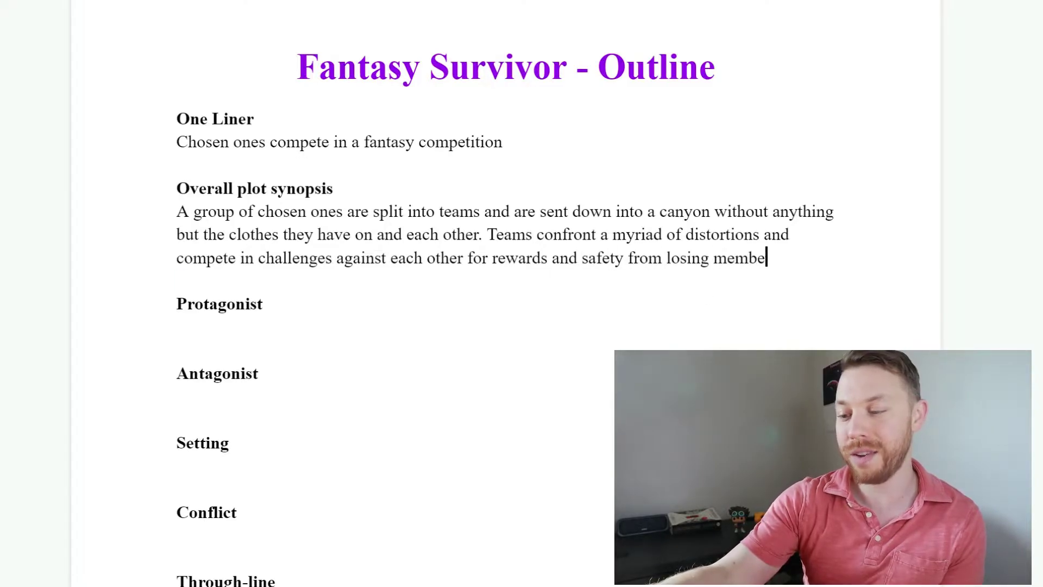
key("BackSpace")
key("BackSpace")
key("BackSpace")
key("BackSpace")
key("BackSpace")
type("team")
key("BackSpace")
key("BackSpace")
key("BackSpace")
key("BackSpace")
key("BackSpace")
key("BackSpace")
key("BackSpace")
key("BackSpace")
key("BackSpace")
key("BackSpace")
key("BackSpace")
key("BackSpace")
type("being voted out of the game.")
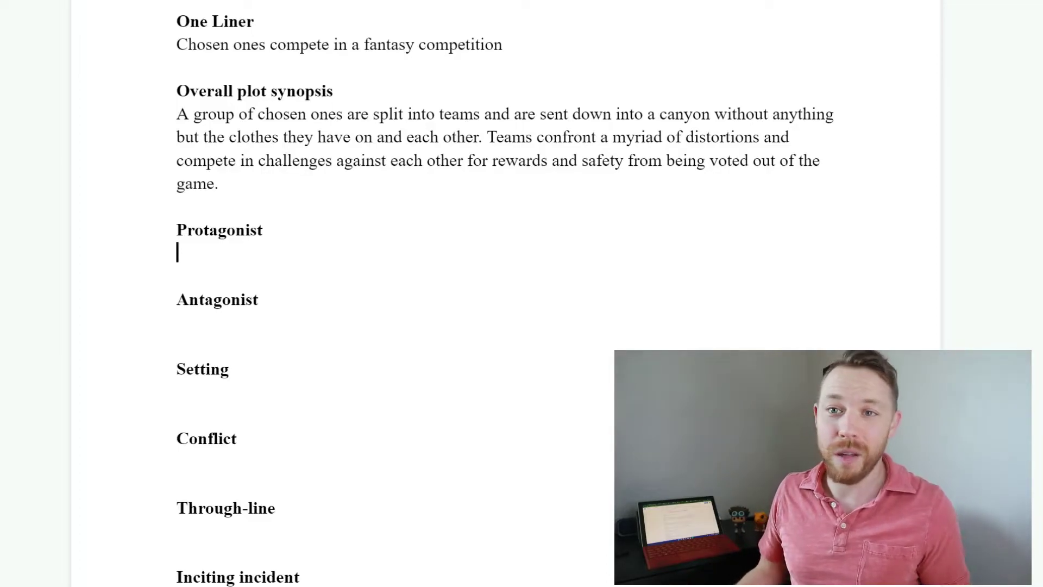
Describe the Protagonist as '(Name). Underdog' in other chosen ones' eyes, with unseen strength and wanting adventure
type("(Name). ")
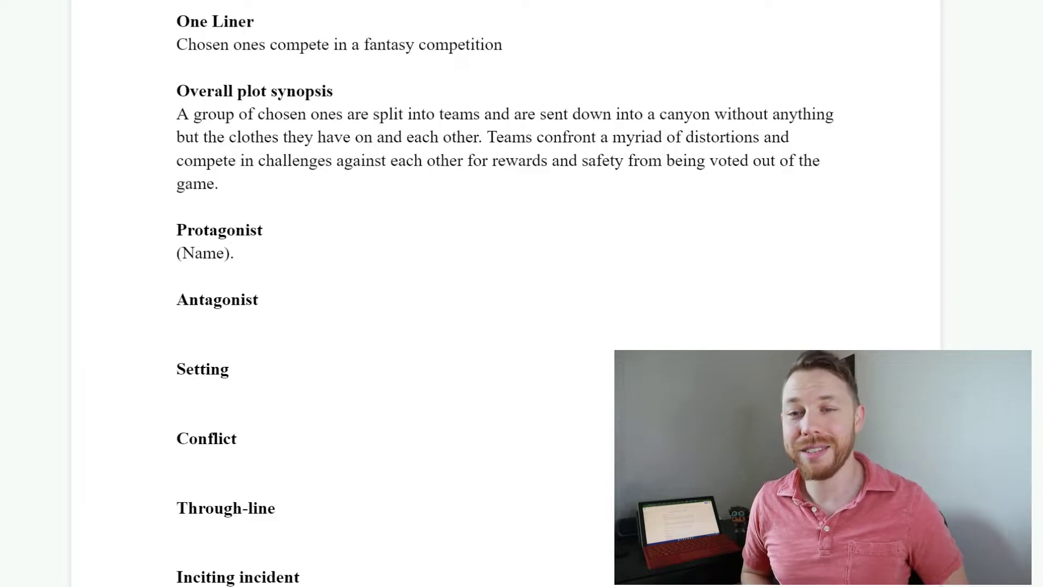
type("Underdog. ")
type("L")
key("BackSpace")
key("BackSpace")
key("BackSpace")
type("in lit")
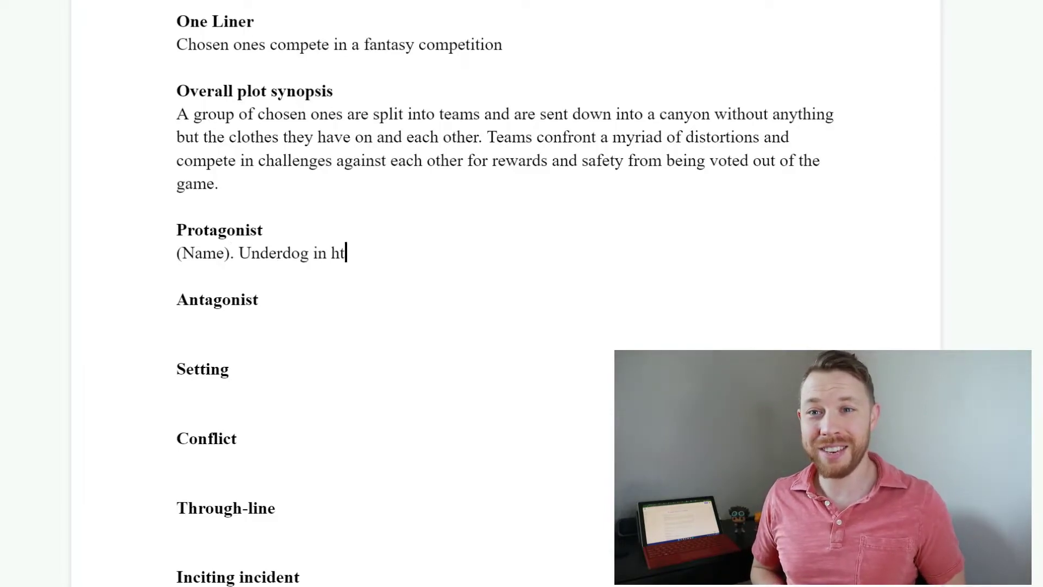
key("BackSpace")
key("BackSpace")
key("BackSpace")
type("the eyes of teamm")
key("BackSpace")
key("BackSpace")
key("BackSpace")
key("BackSpace")
type("her pl")
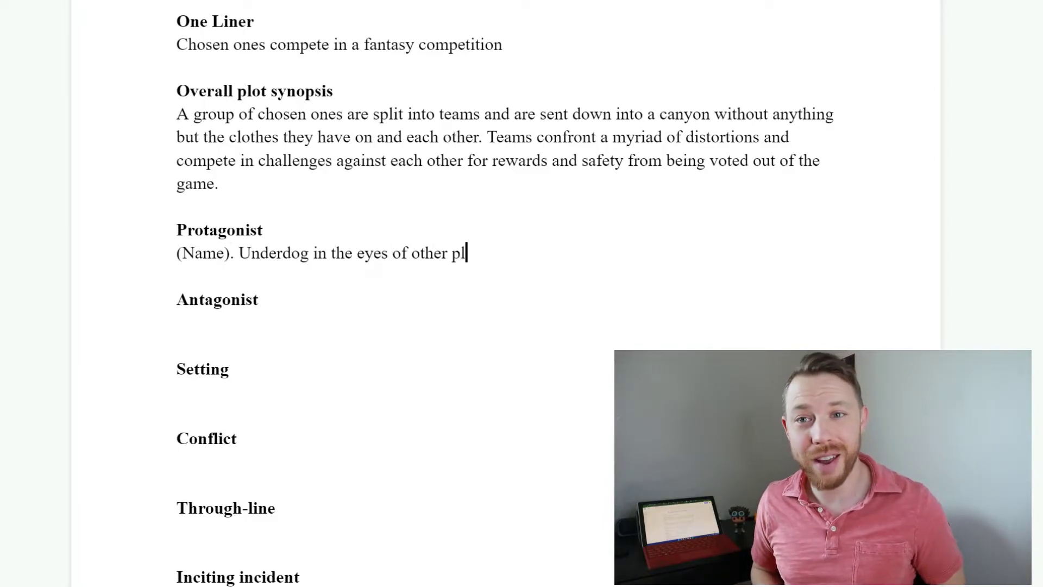
type("ayers")
key("BackSpace")
key("BackSpace")
key("BackSpace")
key("BackSpace")
key("BackSpace")
key("BackSpace")
key("BackSpace")
type("chosen ones and especially compared to others there.")
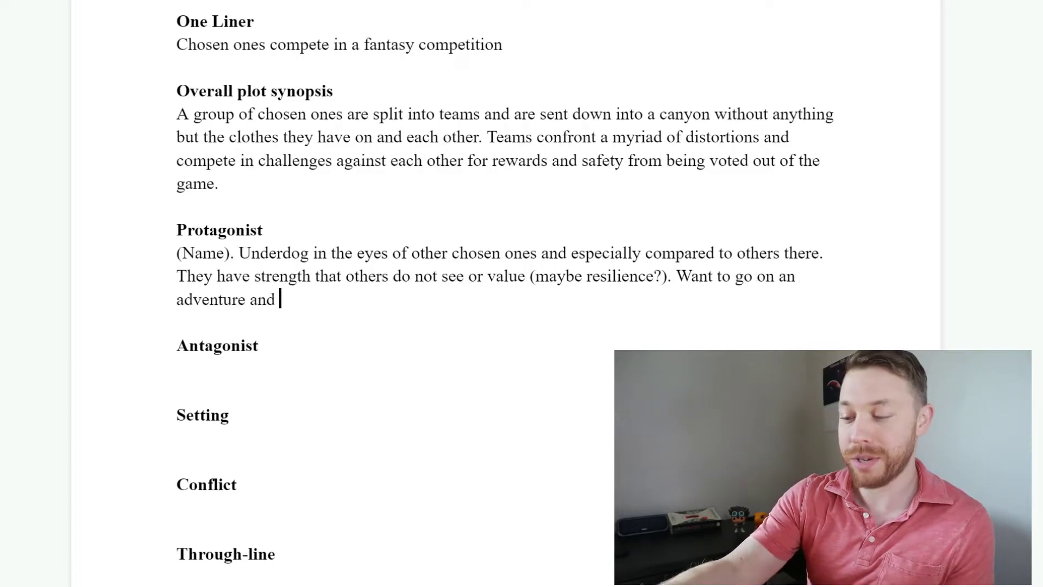
key("BackSpace")
key("BackSpace")
key("BackSpace")
key("BackSpace")
type(".")
key("Down")
key("Down")
key("Down")
Write the Antagonist as '(Name). Obvious “fan favorite”. Good at finding weakness. Blackmails in secret.'
type("(Name). ")
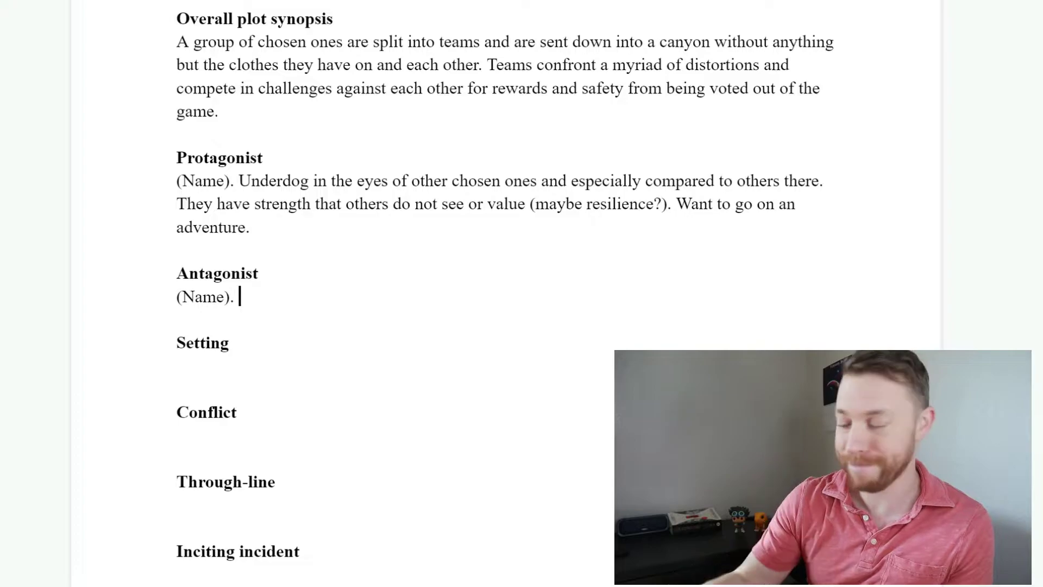
type("Obvious “fan favorite”. ")
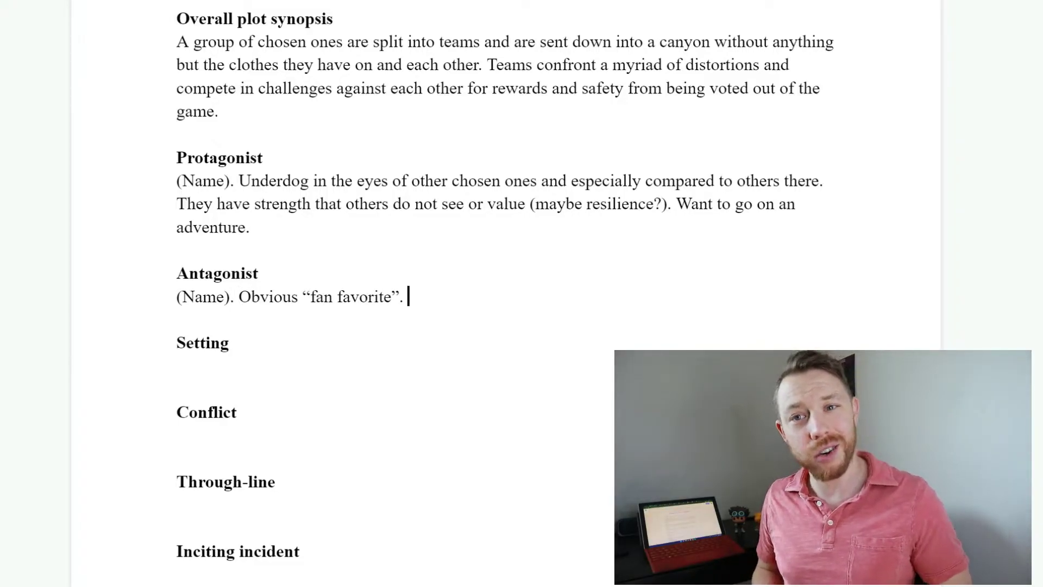
type("Typical")
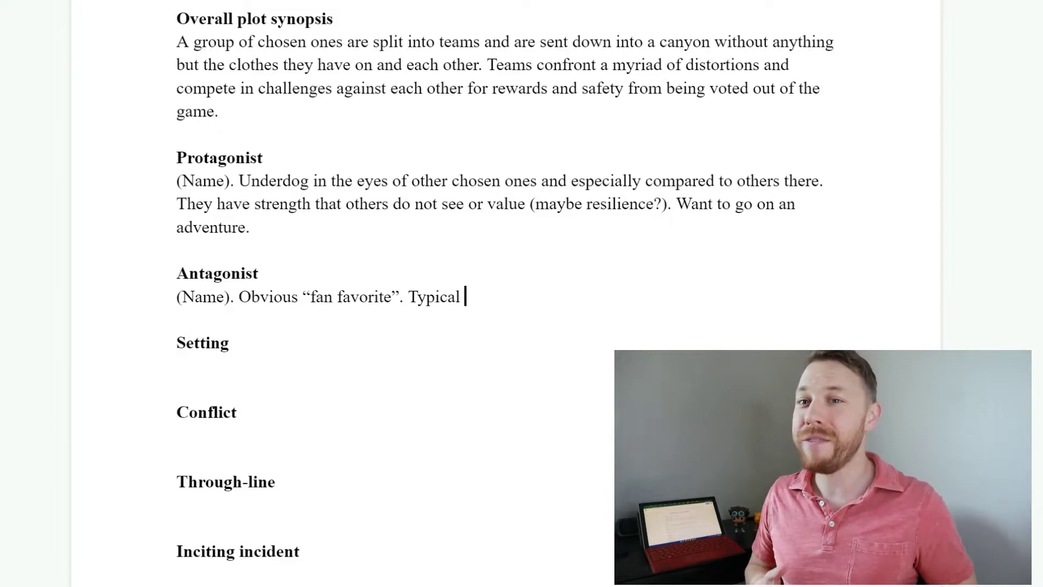
key("BackSpace")
key("BackSpace")
key("BackSpace")
key("BackSpace")
key("BackSpace")
key("BackSpace")
key("BackSpace")
key("BackSpace")
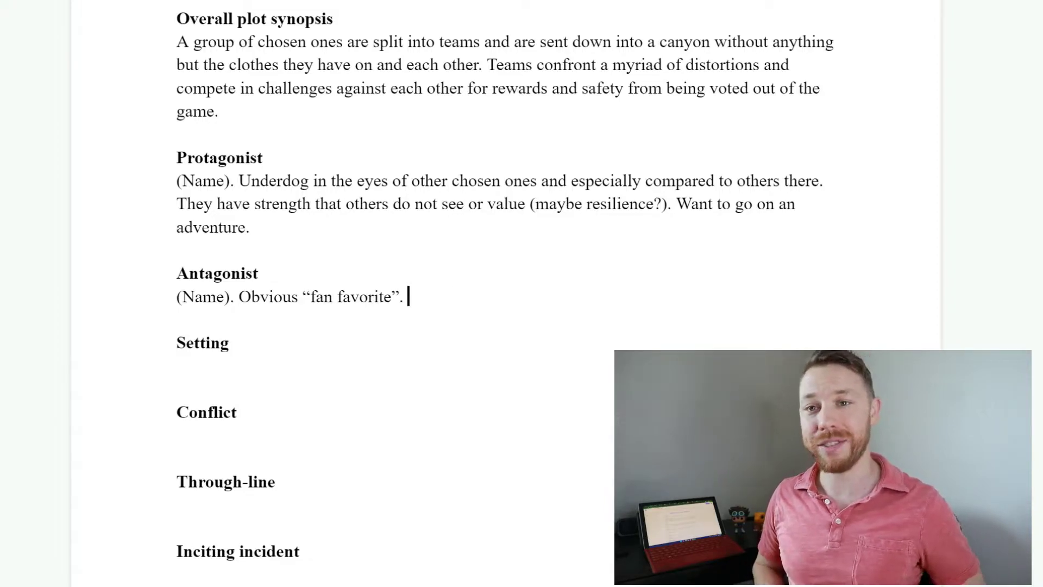
type("Seems to cary other")
key("BackSpace")
key("BackSpace")
key("BackSpace")
key("BackSpace")
key("BackSpace")
key("BackSpace")
key("BackSpace")
key("BackSpace")
key("BackSpace")
key("BackSpace")
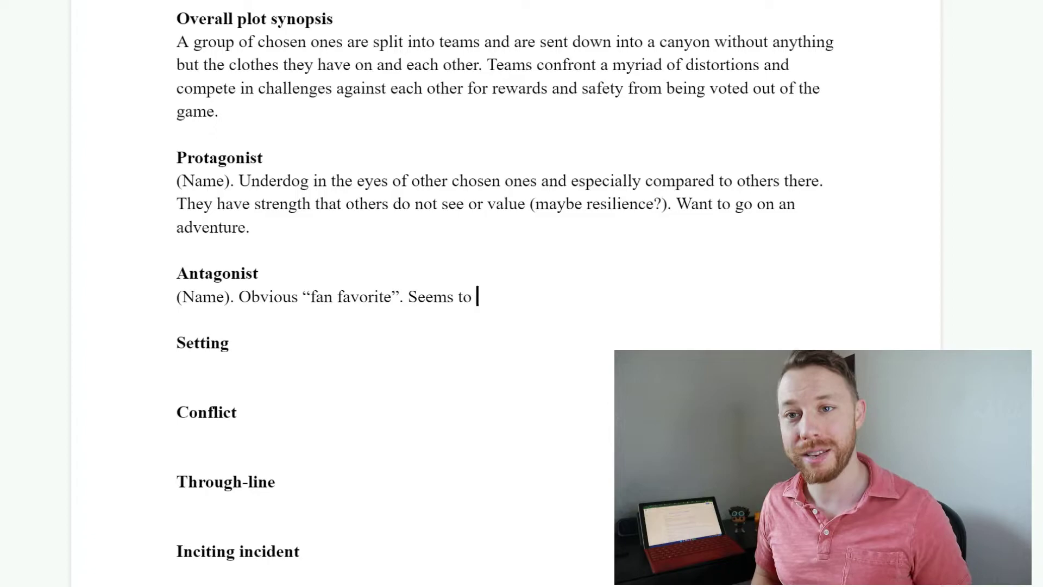
type("be able to do everything")
key("BackSpace")
key("BackSpace")
key("BackSpace")
key("BackSpace")
key("BackSpace")
key("BackSpace")
key("BackSpace")
key("BackSpace")
key("BackSpace")
key("BackSpace")
key("BackSpace")
key("BackSpace")
key("BackSpace")
key("BackSpace")
key("BackSpace")
key("BackSpace")
key("BackSpace")
key("BackSpace")
key("BackSpace")
key("BackSpace")
key("BackSpace")
key("BackSpace")
key("BackSpace")
key("BackSpace")
key("BackSpace")
key("BackSpace")
key("BackSpace")
key("BackSpace")
key("BackSpace")
key("BackSpace")
key("BackSpace")
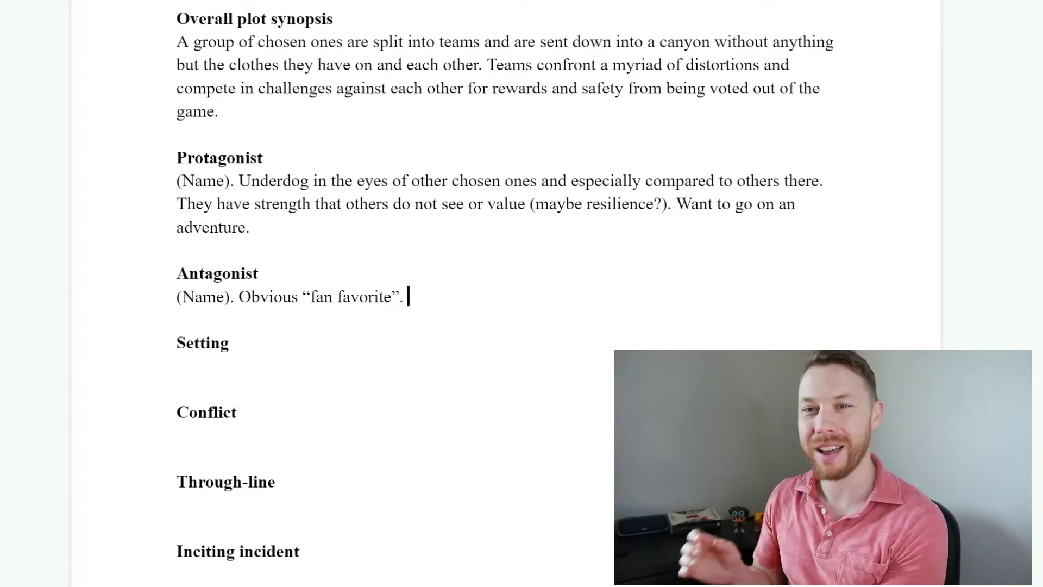
type("G")
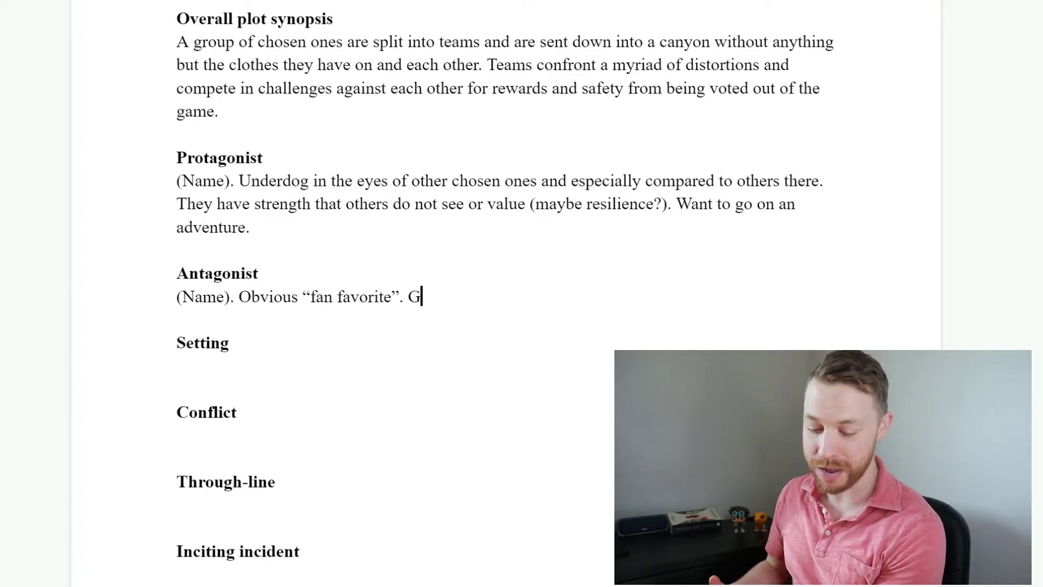
type("ood at finding weakness")
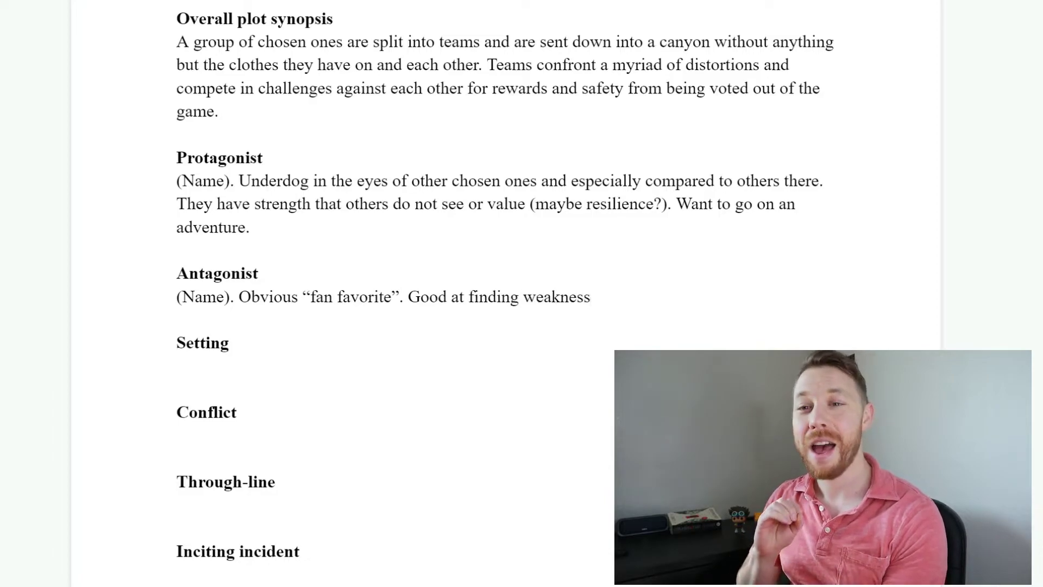
type(". ")
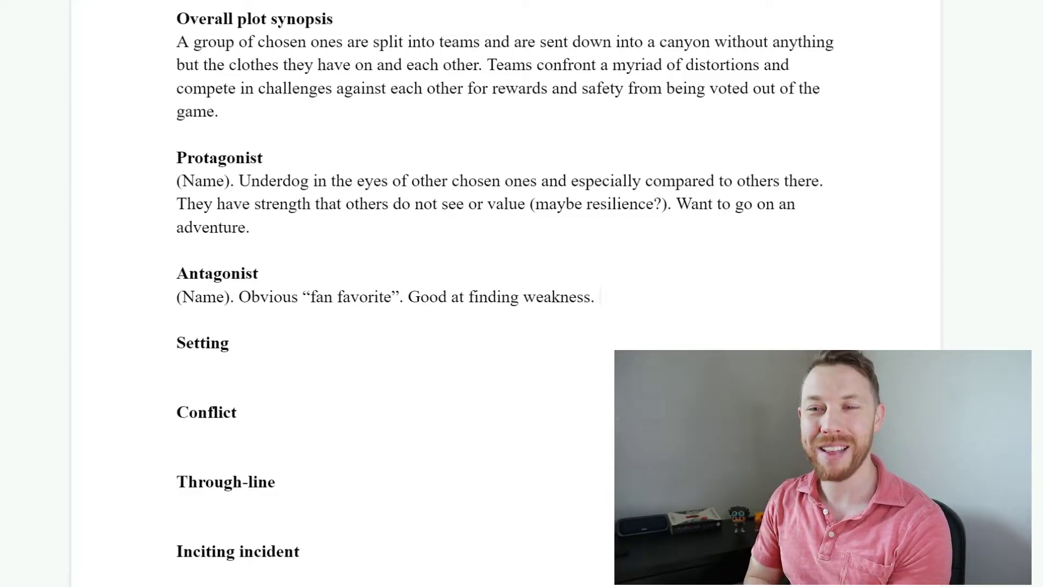
type("Blackmails in secret.")
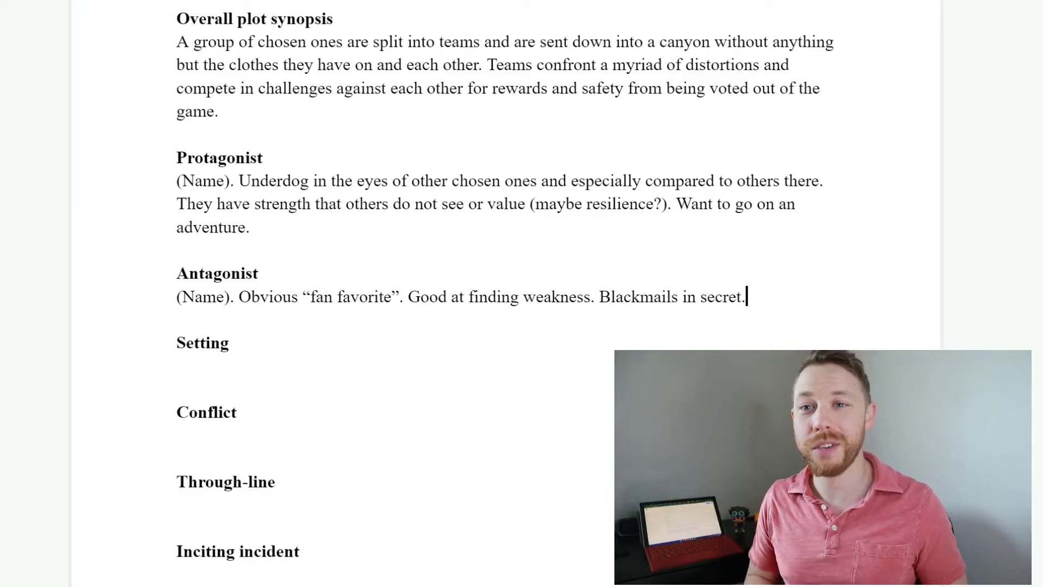
Replace the stray quote under Setting with 'Canyon with distortions.'
key("BackSpace")
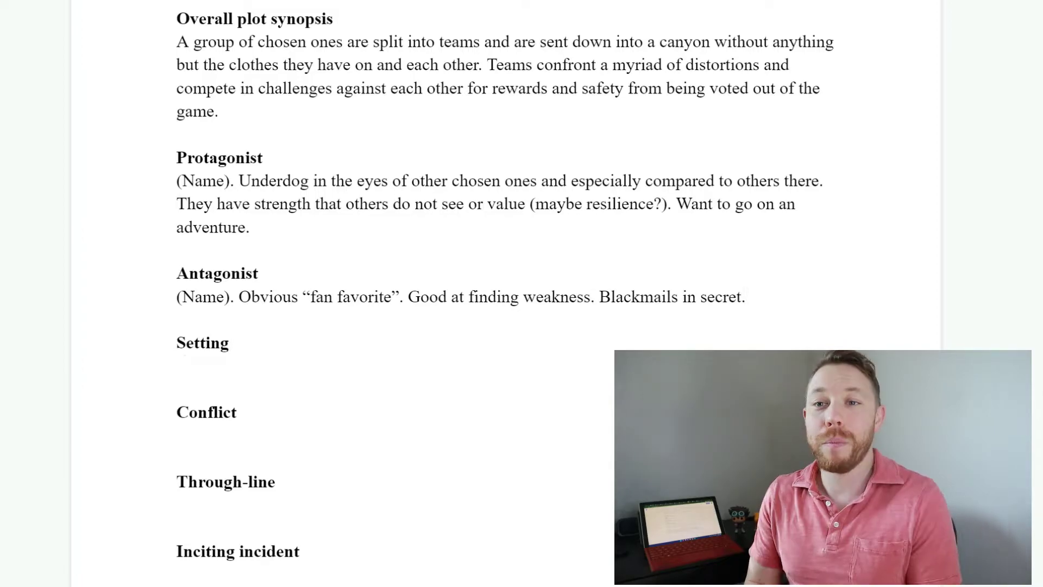
type("Distor")
key("BackSpace")
key("BackSpace")
key("BackSpace")
key("BackSpace")
key("BackSpace")
key("BackSpace")
type("Canyon ")
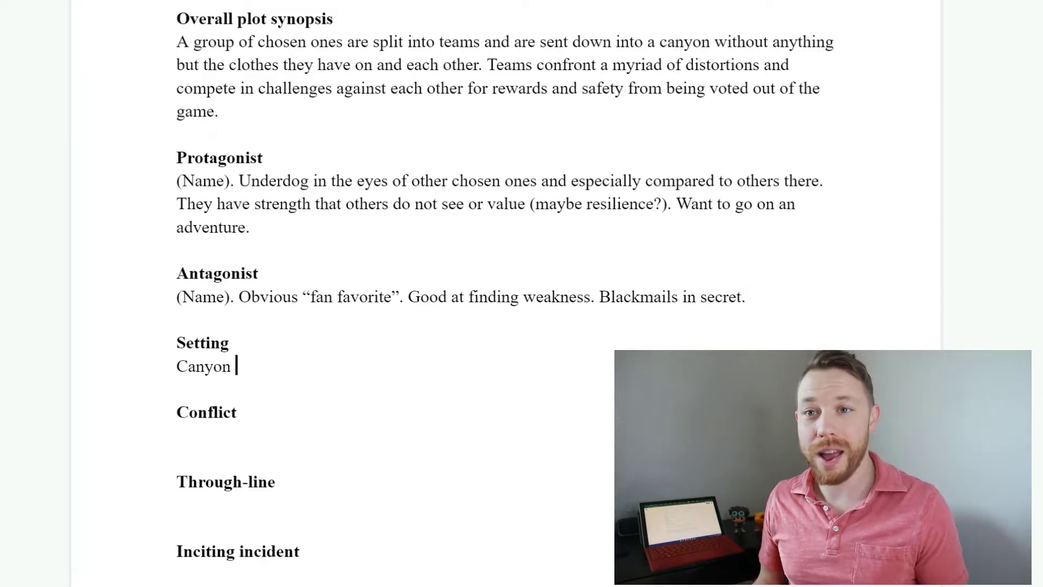
type("with distortions.")
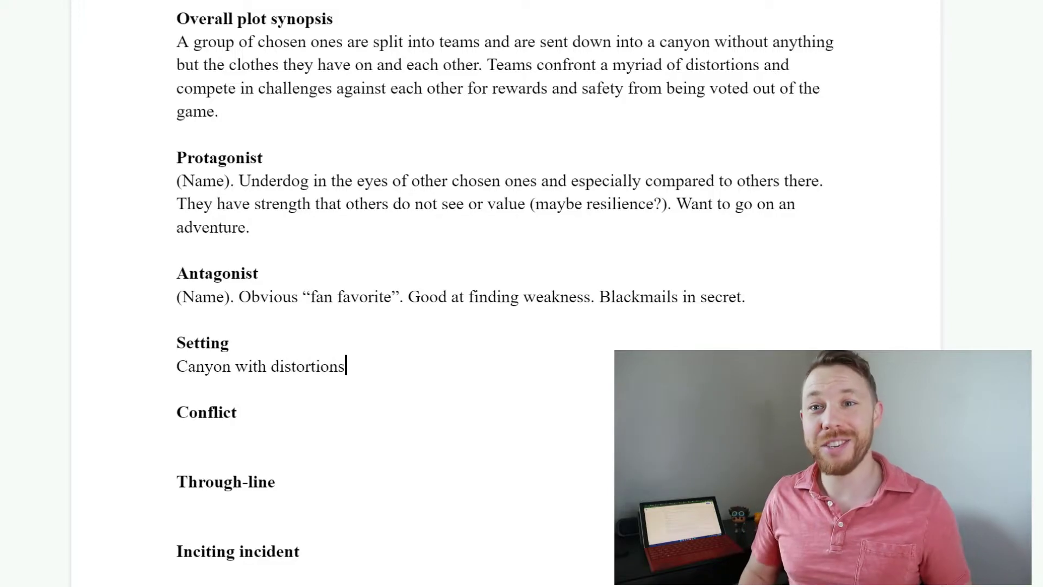
Enter 'Winning the game' as the Conflict entry
scroll(505, 293, "down", 2)
left_click(179, 348)
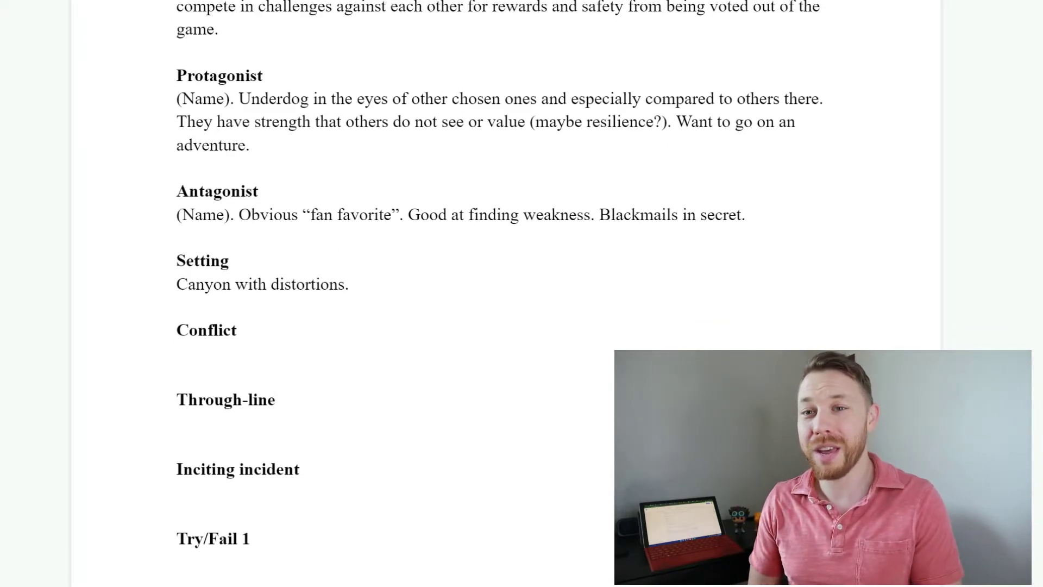
type("Winning the ga")
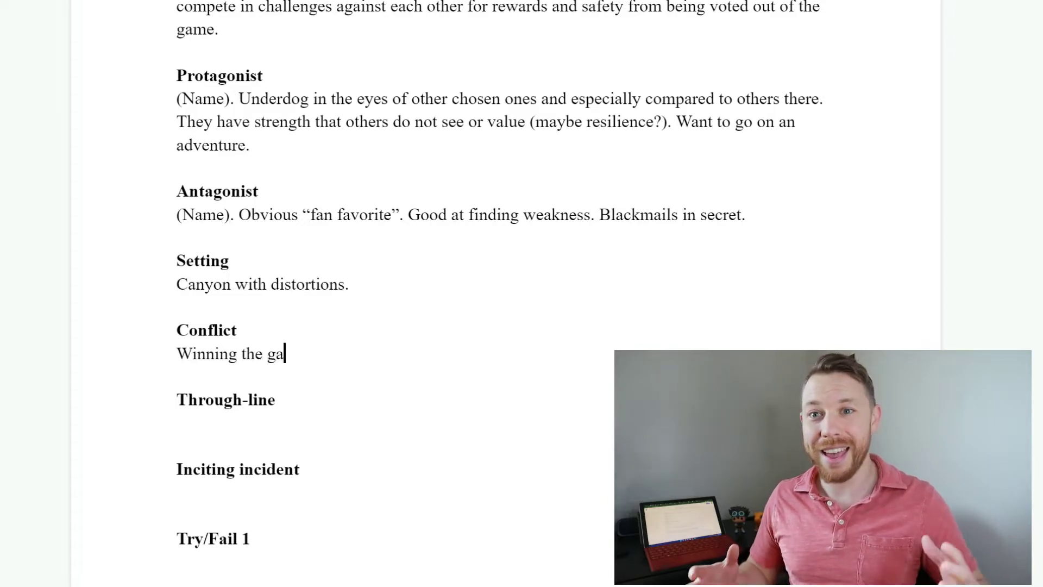
type("me")
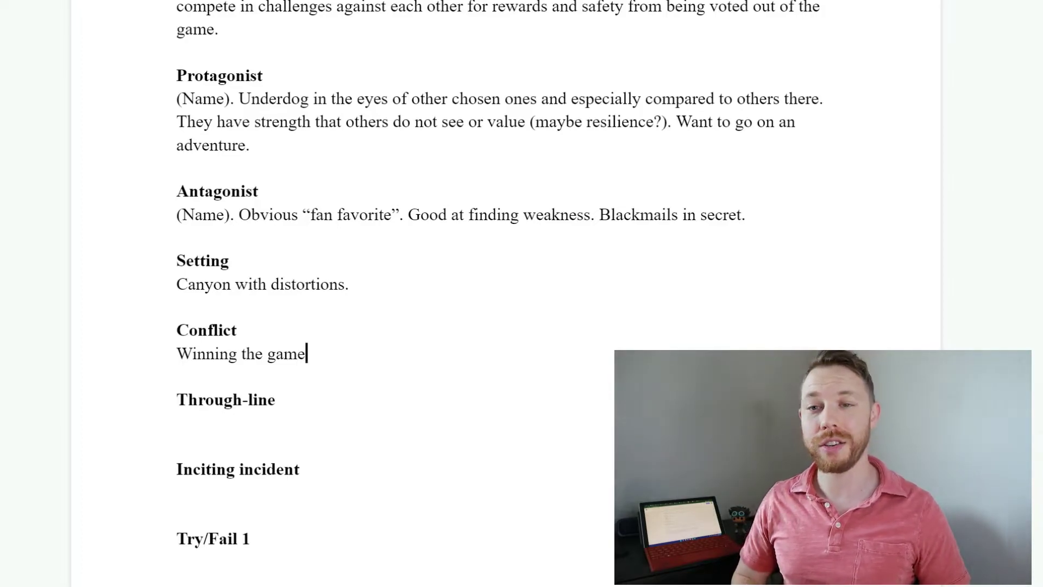
scroll(500, 293, "down", 2)
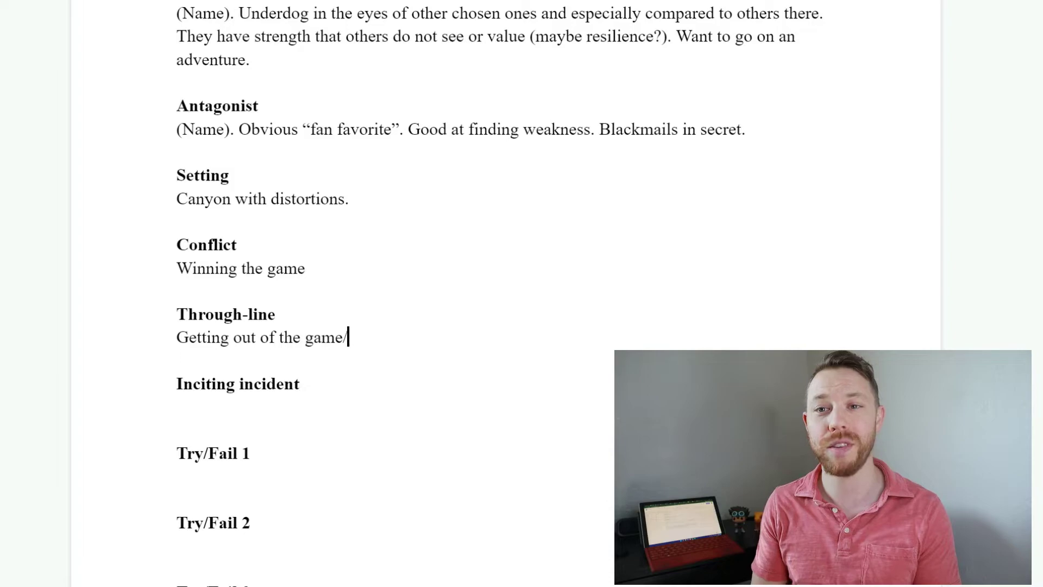
Enter 'Getting out of the game/staying in the game' as Through-line and 'Players arrive to play the game' as Inciting incident
type("/staying in the game")
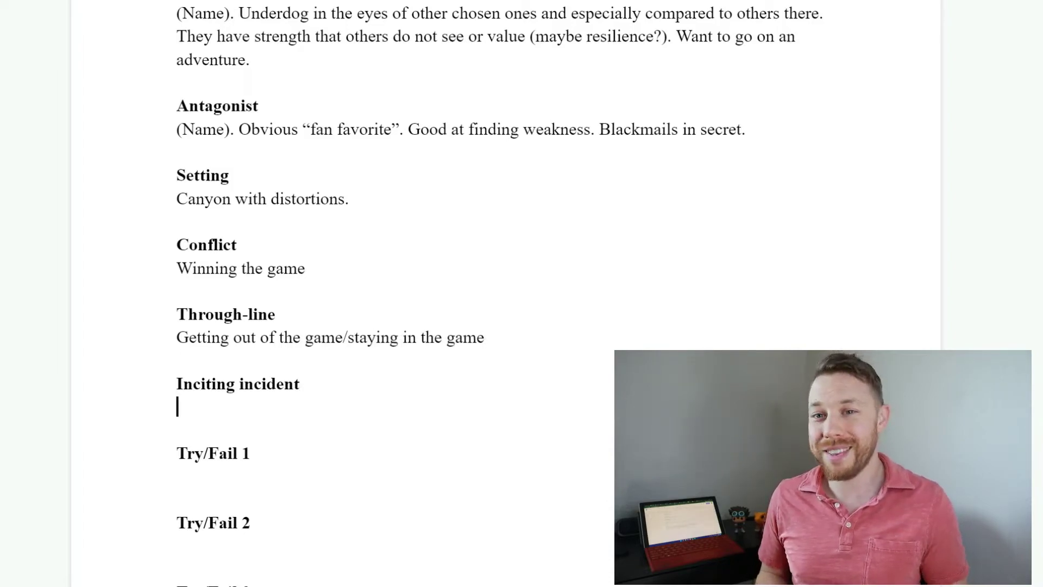
type("  Inciting incident Players arrive to play the game")
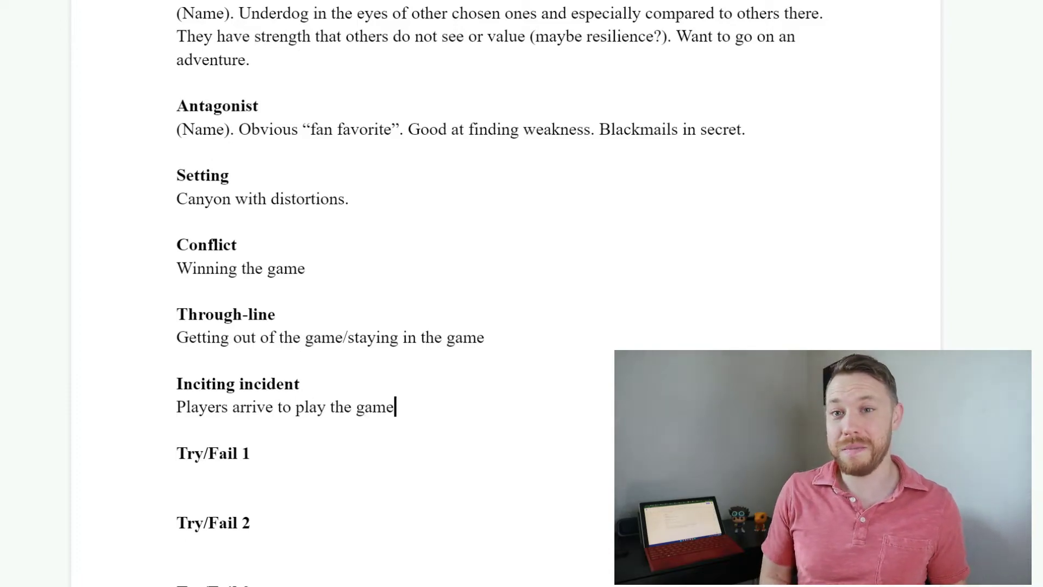
scroll(486, 284, "down", 1)
Write Try/Fail 1: Protag works with team to win rewards and not go home, but Antag's team keeps winning
left_click(177, 421)
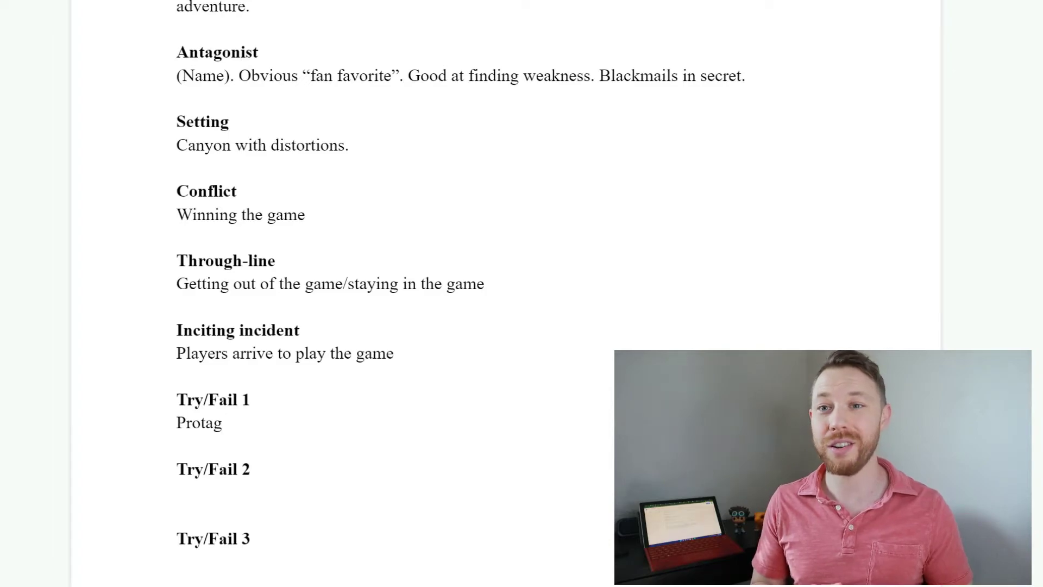
type("Protag works with team to ")
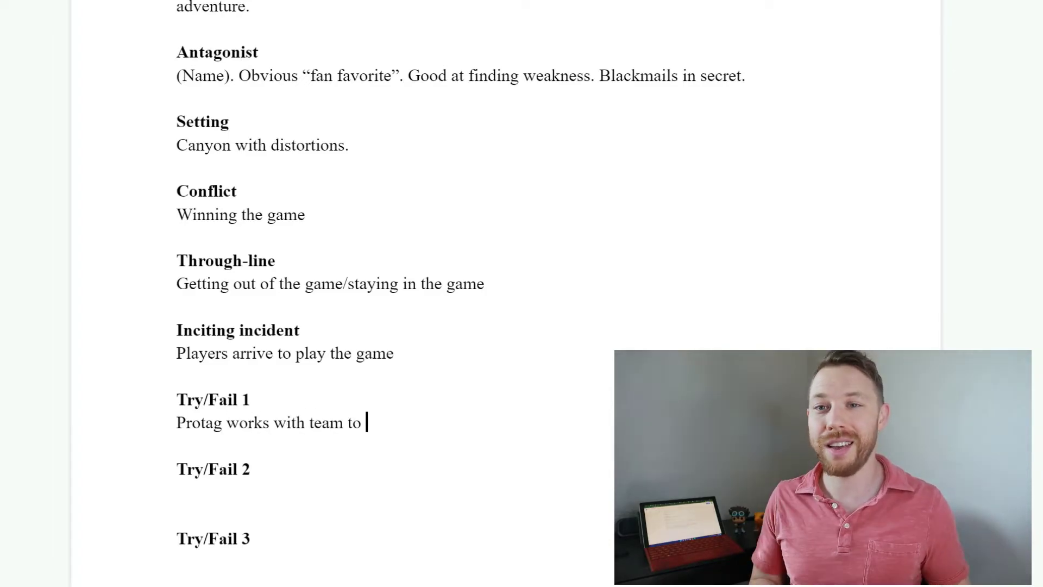
type("try and")
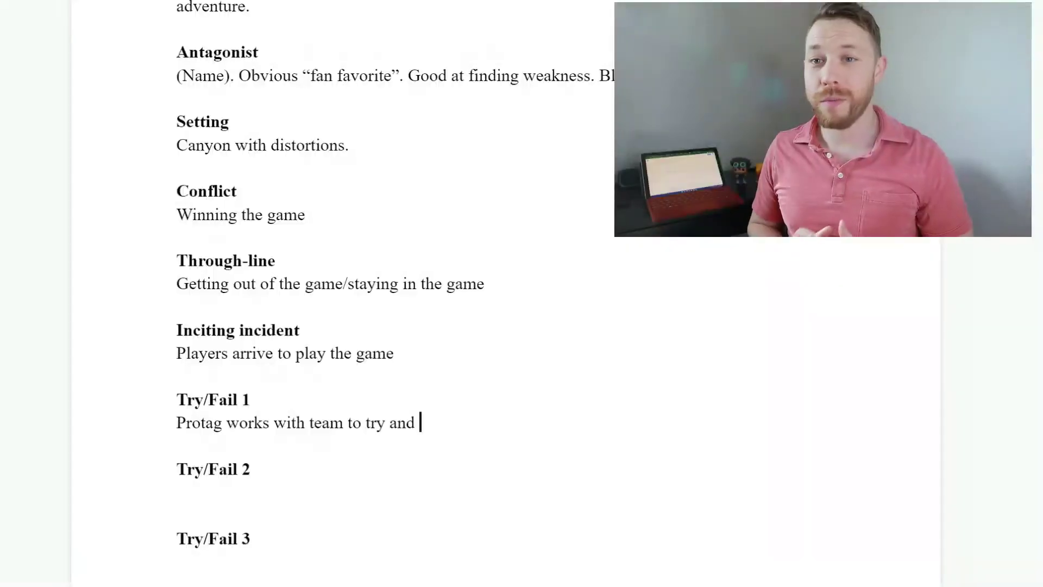
key("ctrl+BackSpace")
key("ctrl+BackSpace")
type("win rewards and to not go home, but Antag's team continues to win.")
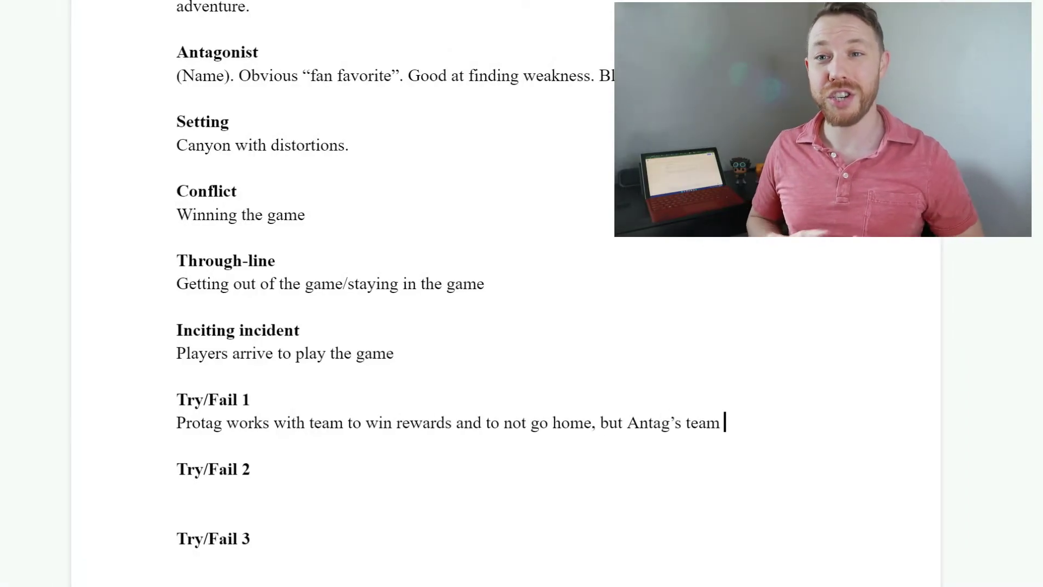
left_click(178, 515)
Draft Try/Fail 2 about teams changing and antag's blackmail, and begin Try/Fail 3 'As the teams are combined into one'
type("After a twist")
key("ctrl+BackSpace")
key("ctrl+BackSpace")
key("ctrl+BackSpace")
scroll(505, 326, "down", 3)
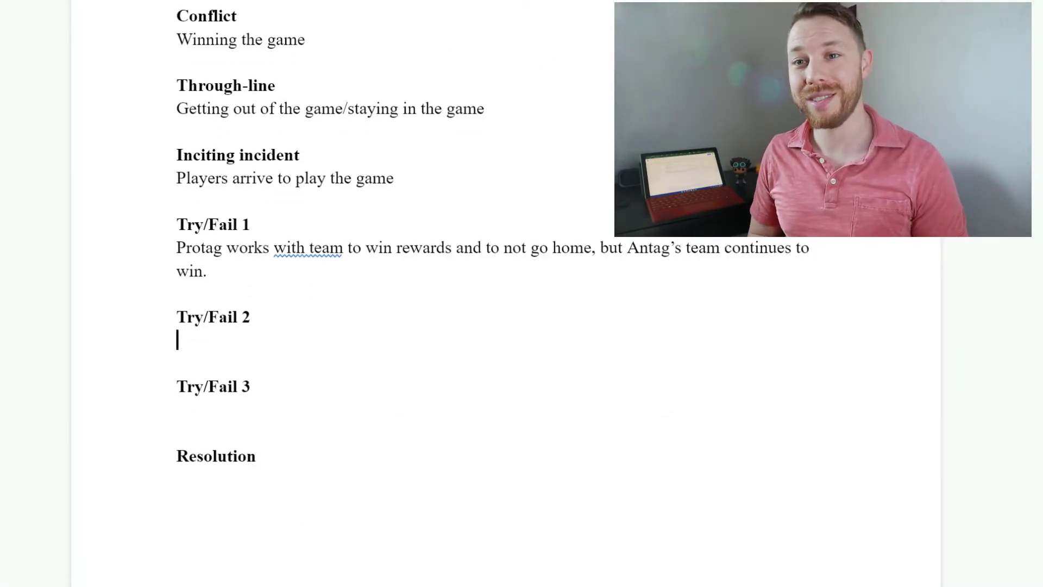
type("Change teams up and protag finds out from new teammate th")
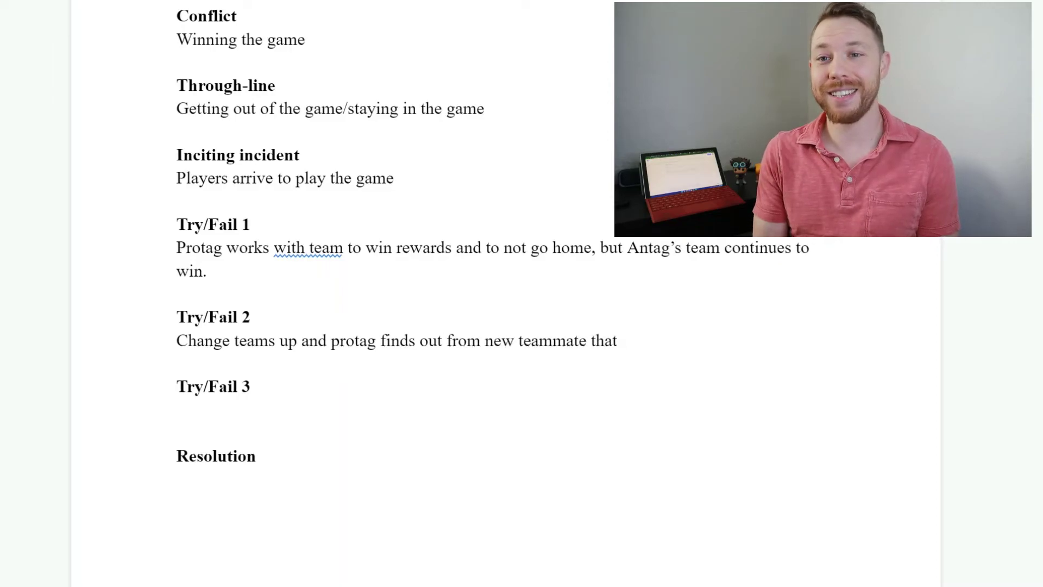
type("at ")
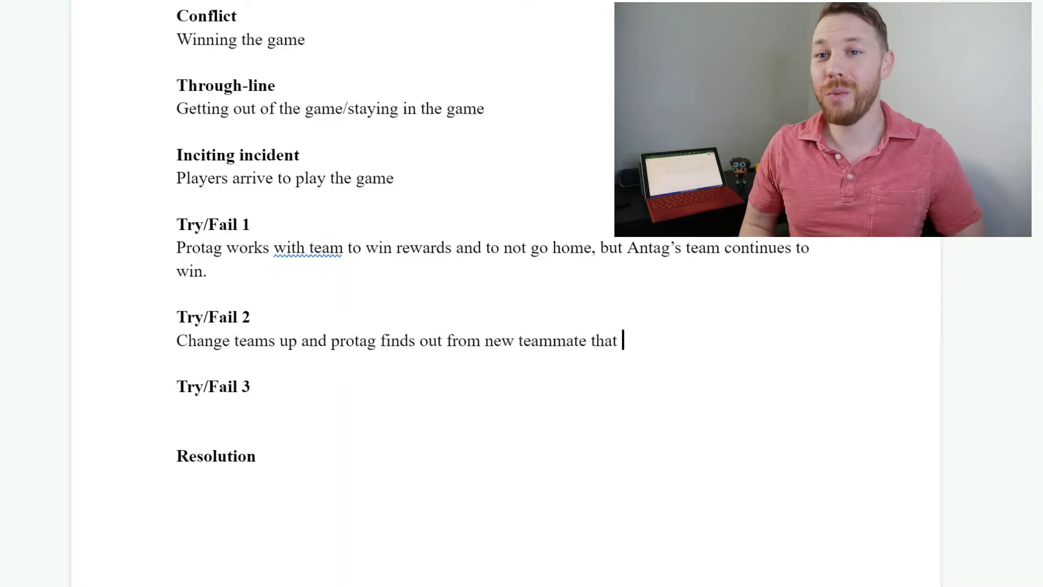
type("antag is blackmailing ")
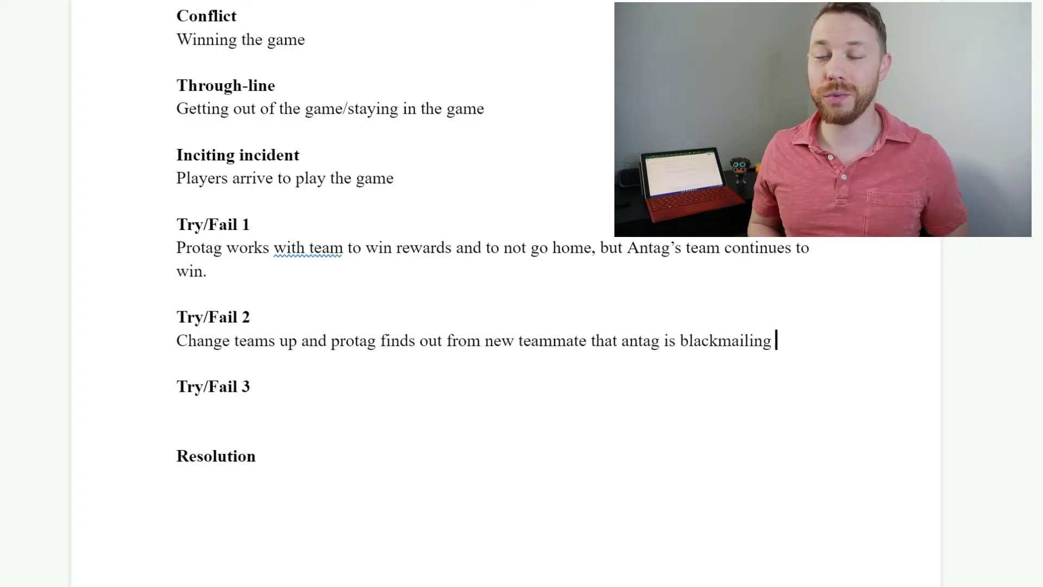
type("other players")
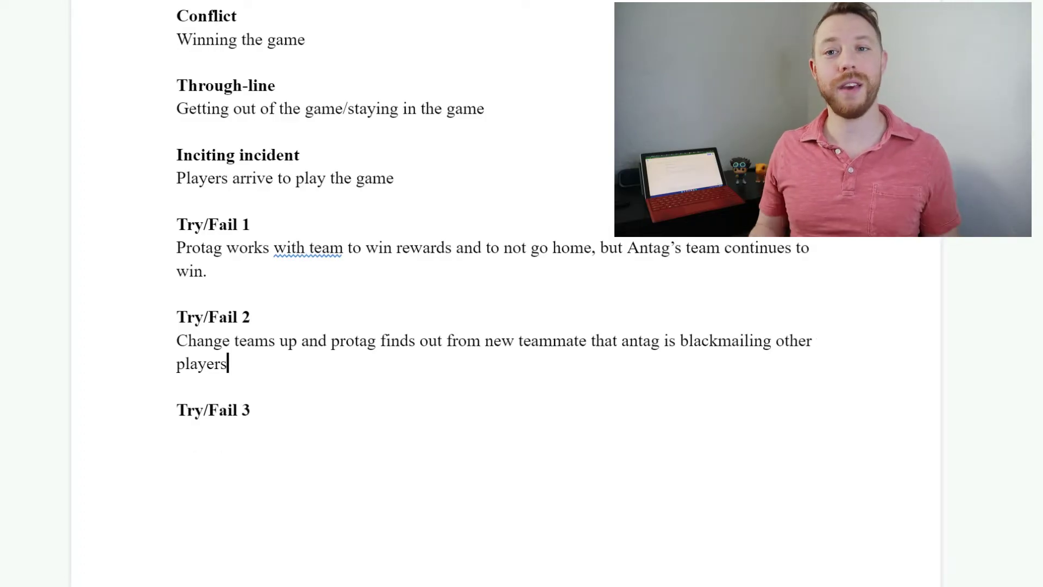
type(". Protag wor")
key("BackSpace")
key("BackSpace")
key("BackSpace")
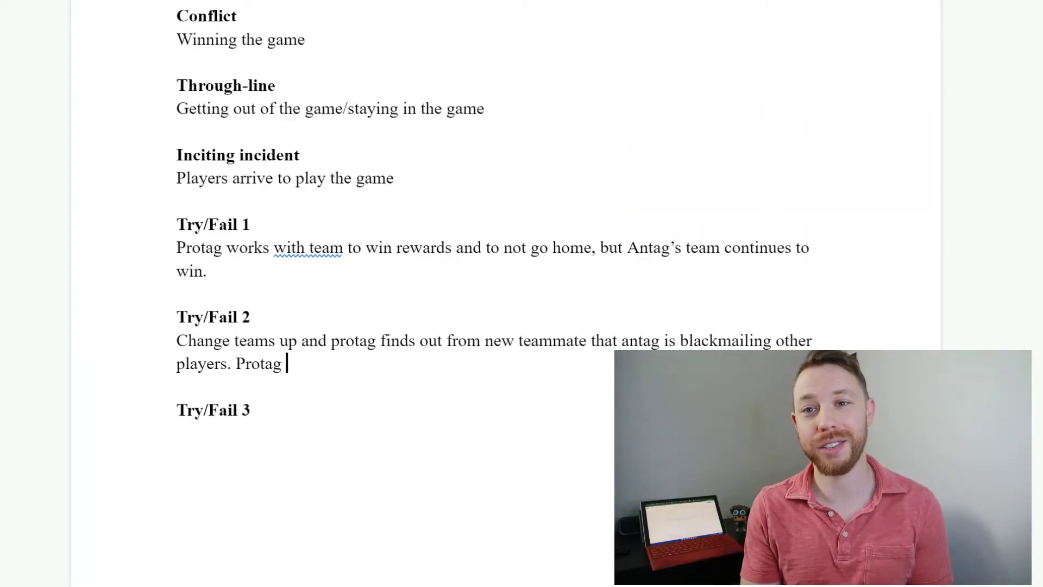
type("works to take antag out of the game")
scroll(505, 272, "down", 1)
left_click(177, 348)
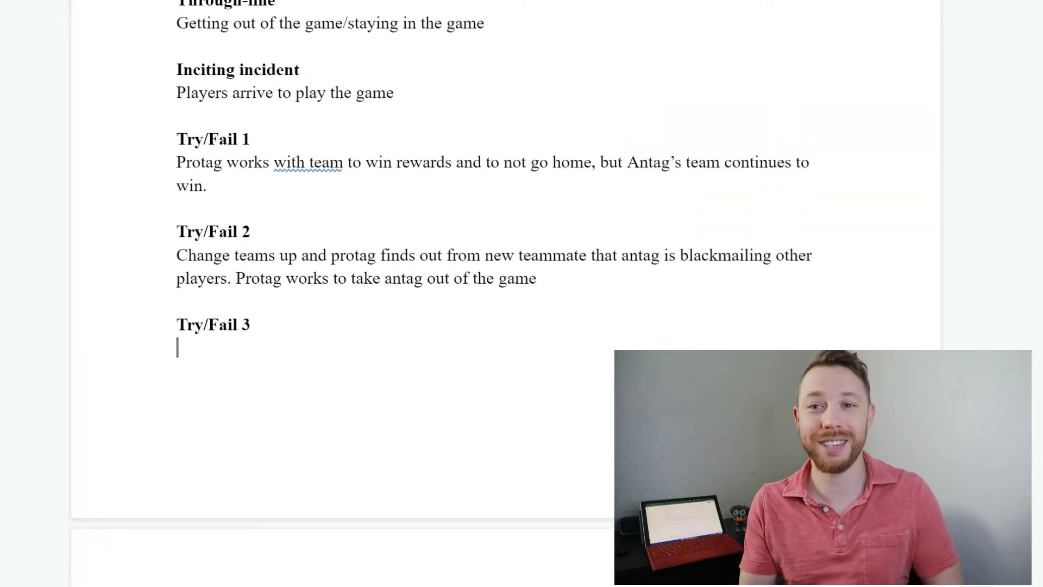
type("As the teams are combined into one")
Revise Try/Fail 2 so protag seeks key alliances to take out the antagonist at the merge
left_click(537, 278)
type("but fails")
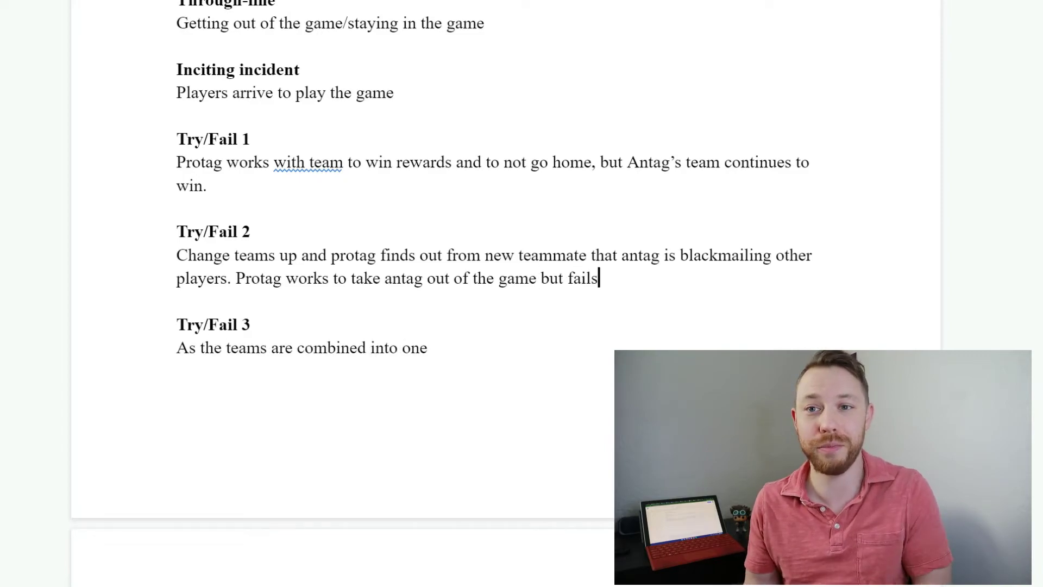
scroll(505, 272, "down", 1)
key("ctrl+shift+Left")
key("ctrl+shift+Left")
key("ctrl+shift+Left")
key("ctrl+shift+Left")
key("ctrl+shift+Left")
key("ctrl+shift+Left")
key("ctrl+shift+Left")
key("ctrl+shift+Left")
type("make himself a")
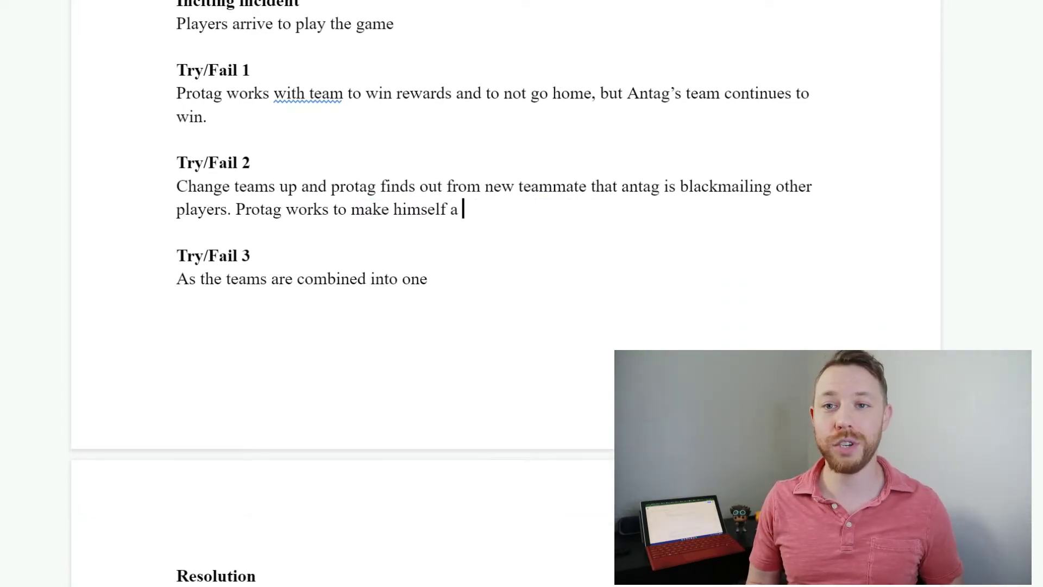
key("ctrl+BackSpace")
key("ctrl+BackSpace")
key("ctrl+BackSpace")
type("get into key alliances to pos")
key("BackSpace")
type("osition themselves to take out ")
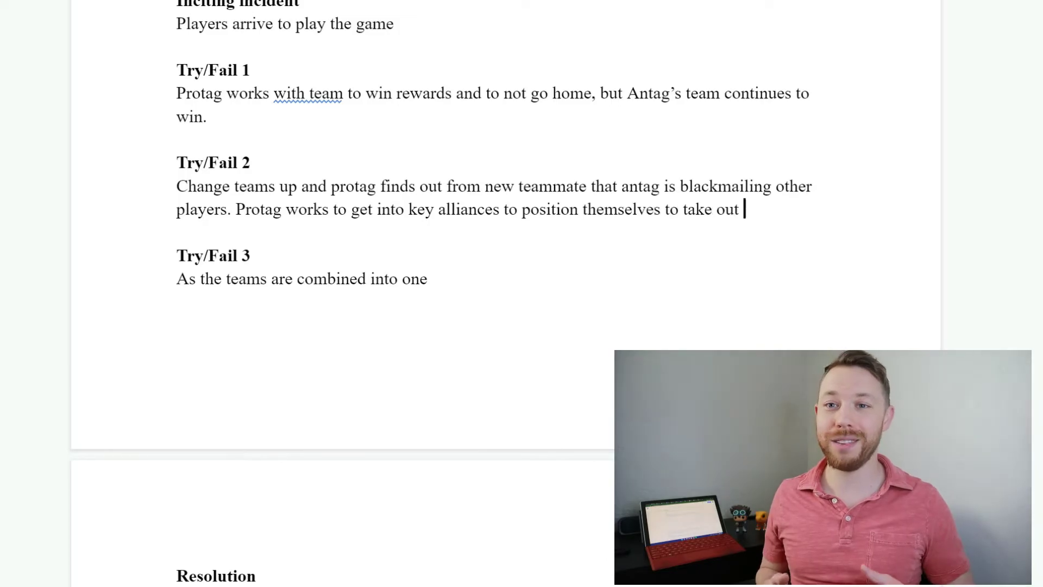
type("antagonist when the teams merge but is unable to make those alliances.")
Continue Try/Fail 3: protag tries to take antag out of the game but can't get the numbers
scroll(223, 235, "down", 1)
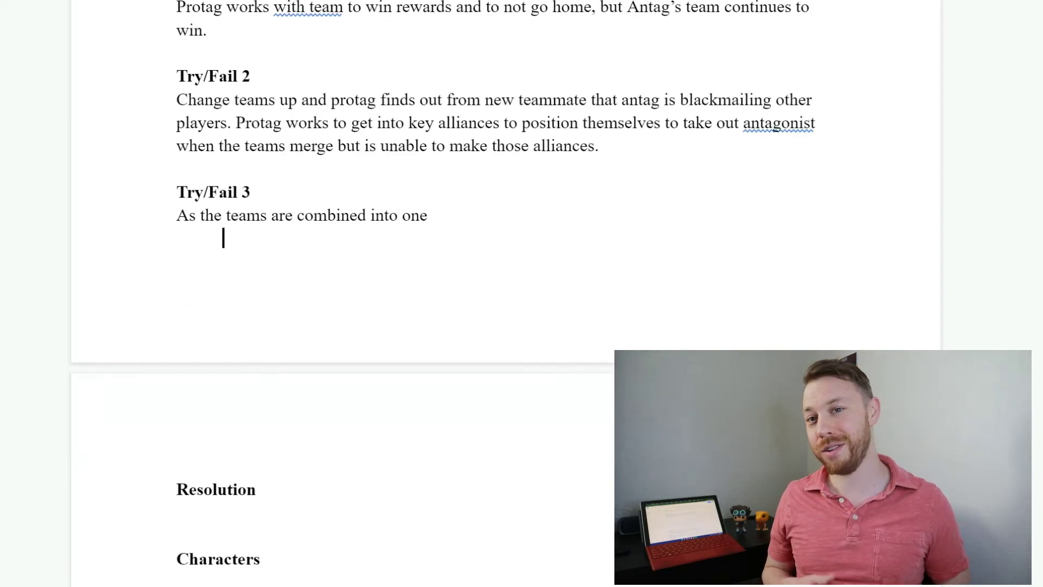
left_click(434, 302)
type("protag tries to take ou")
key("BackSpace")
key("BackSpace")
type("the antag")
key("ctrl+BackSpace")
key("ctrl+BackSpace")
type("antag out of the game but cannot manage to get the numbers")
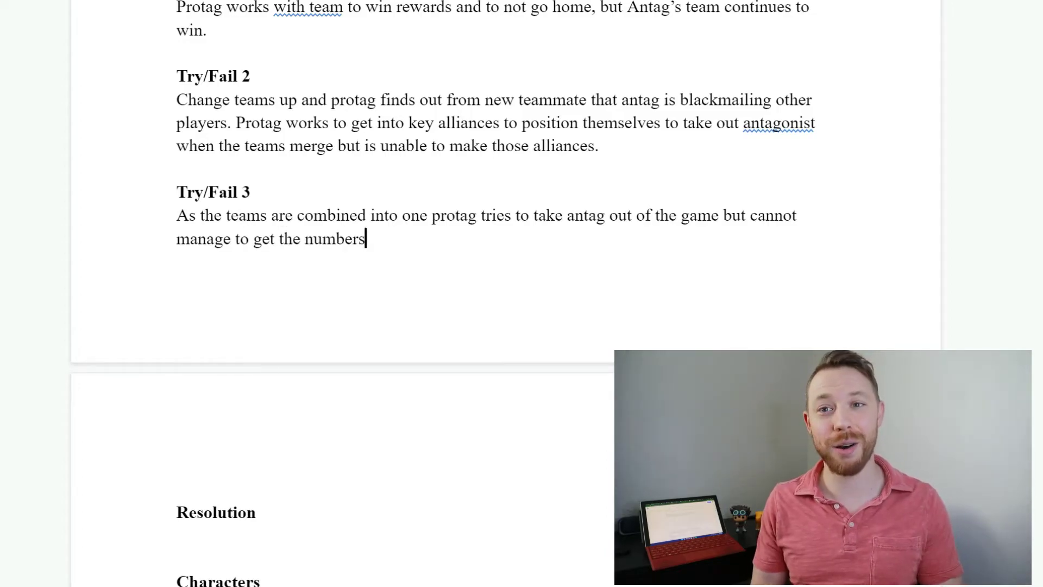
type(" but through the mechanics of the game is able to stay in game")
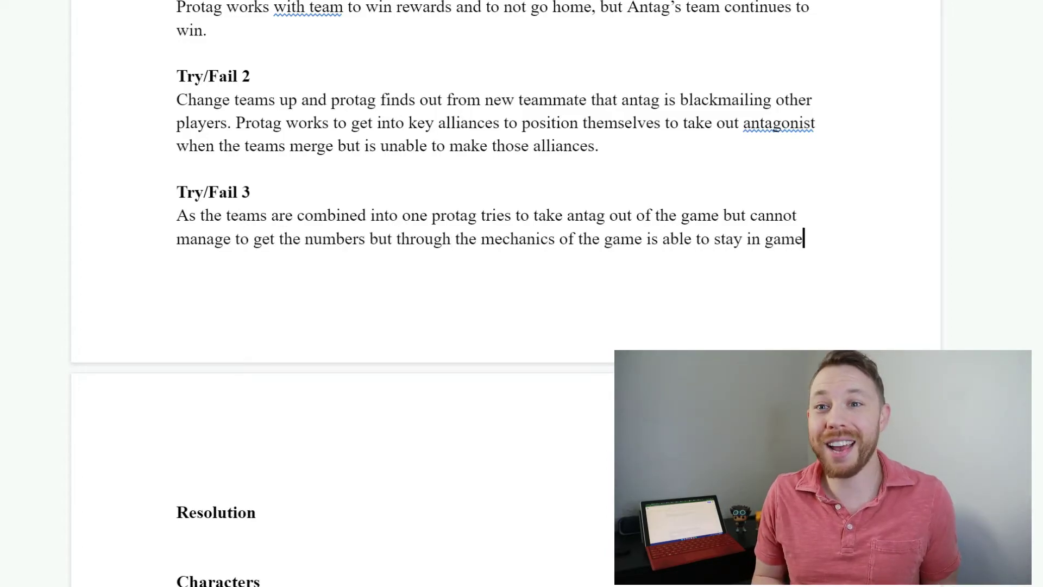
Rework Try/Fail 3's ending so both stay in through game mechanics and skills, facing off in the finale
left_click_drag(750, 215, 787, 239)
type("doing so puts a target on his back,the antagonist guns for him at every")
key("BackSpace")
key("BackSpace")
key("BackSpace")
key("BackSpace")
key("BackSpace")
key("BackSpace")
key("BackSpace")
key("BackSpace")
key("BackSpace")
key("BackSpace")
key("BackSpace")
key("BackSpace")
key("BackSpace")
key("BackSpace")
key("BackSpace")
key("BackSpace")
key("BackSpace")
key("BackSpace")
key("BackSpace")
key("BackSpace")
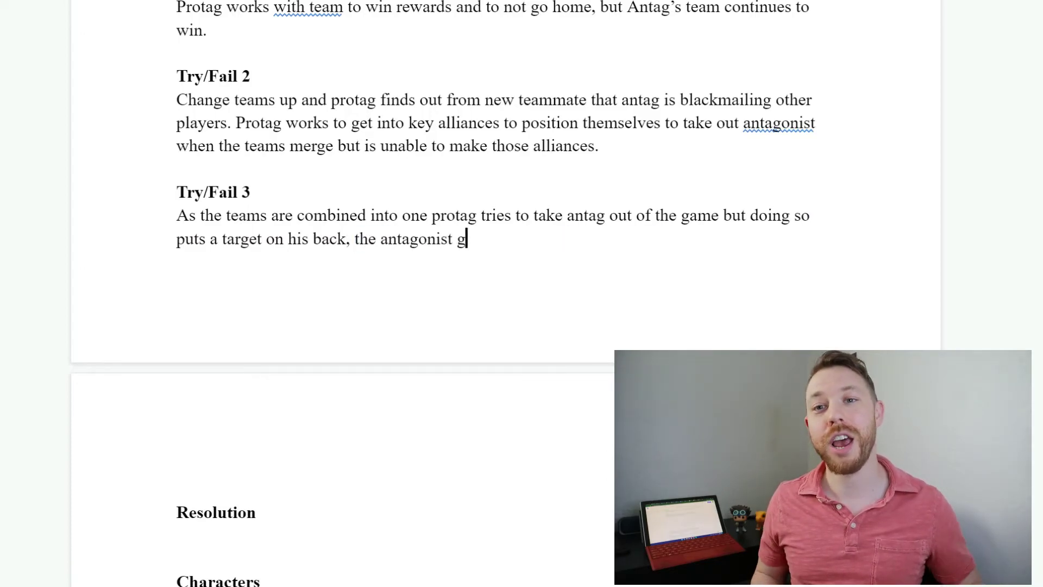
type("turns against him at every t")
key("BackSpace")
key("BackSpace")
key("BackSpace")
key("BackSpace")
key("BackSpace")
key("BackSpace")
key("BackSpace")
key("BackSpace")
key("BackSpace")
key("BackSpace")
key("BackSpace")
key("BackSpace")
key("BackSpace")
key("BackSpace")
key("BackSpace")
key("BackSpace")
key("BackSpace")
key("BackSpace")
key("BackSpace")
key("BackSpace")
type("through the mechanics of the agm")
key("BackSpace")
key("BackSpace")
key("BackSpace")
type("game, both mana")
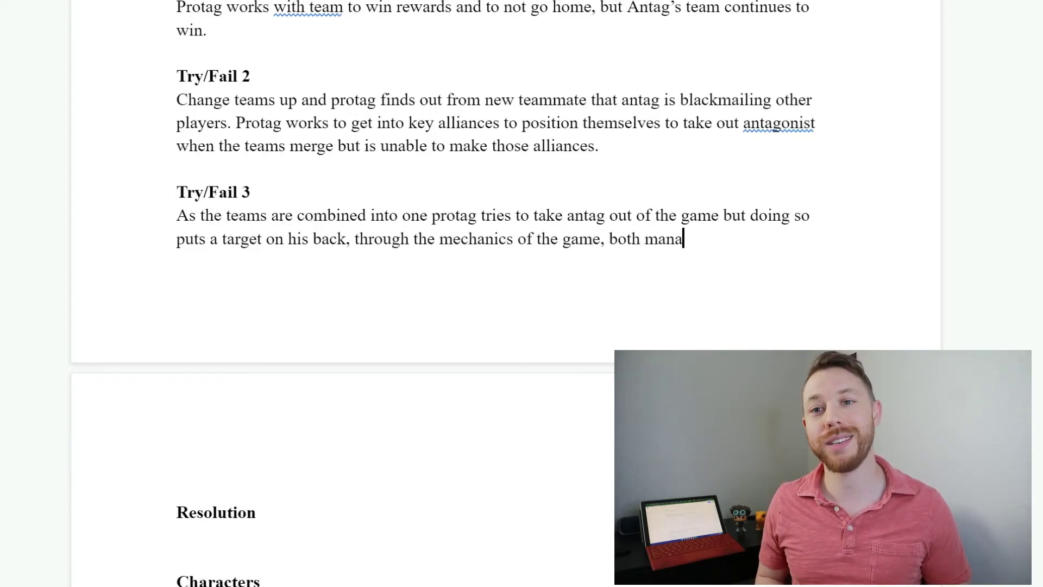
key("BackSpace")
key("BackSpace")
key("BackSpace")
key("BackSpace")
key("BackSpace")
key("BackSpace")
key("BackSpace")
key("BackSpace")
key("BackSpace")
key("BackSpace")
key("BackSpace")
type("and their skills both are able to stay in the game and go against each other in the finale.")
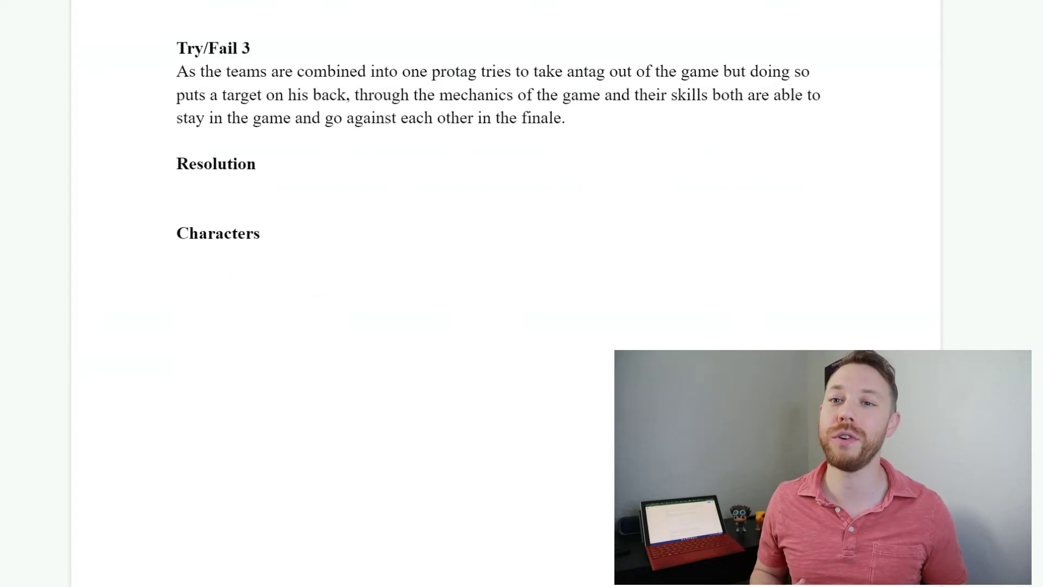
Write the Resolution: the winner is revealed and gets whatever supports their prophesied quest
type("Protag wins")
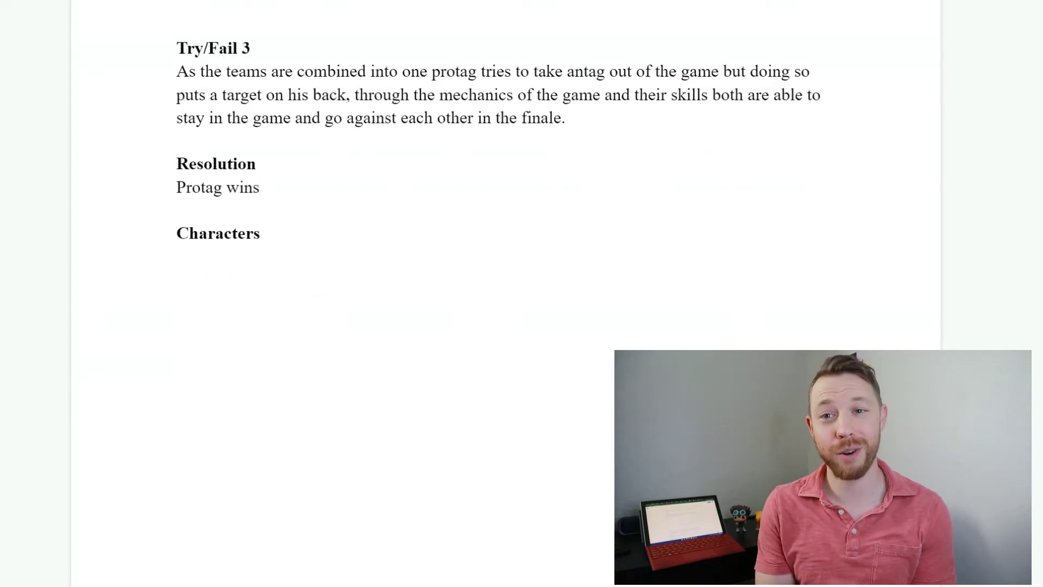
key("BackSpace")
key("BackSpace")
key("BackSpace")
key("BackSpace")
key("BackSpace")
key("BackSpace")
key("BackSpace")
key("BackSpace")
key("BackSpace")
key("BackSpace")
key("BackSpace")
key("BackSpace")
type("The winner is")
type("revealed")
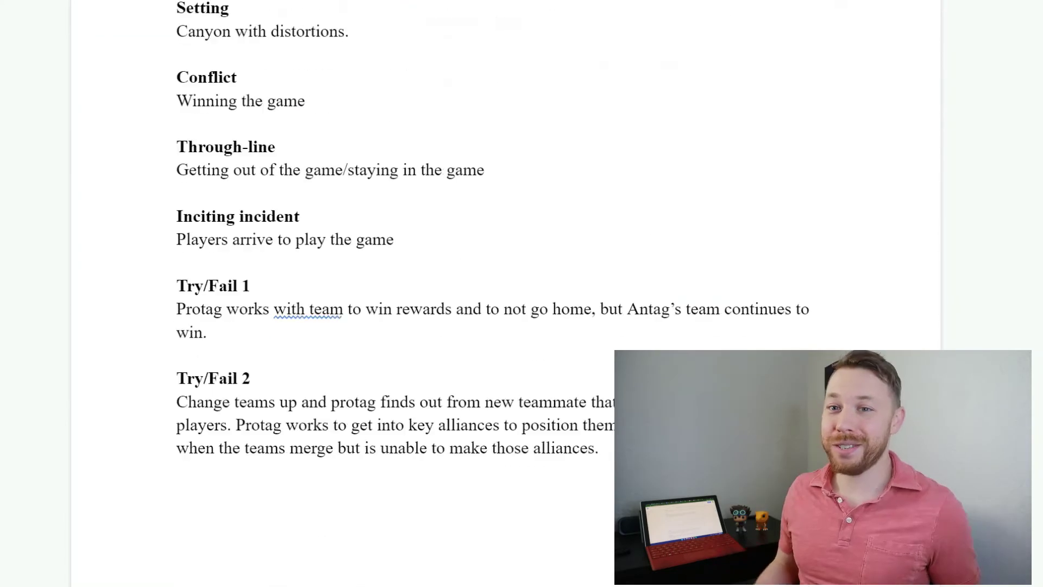
scroll(505, 294, "down", 10)
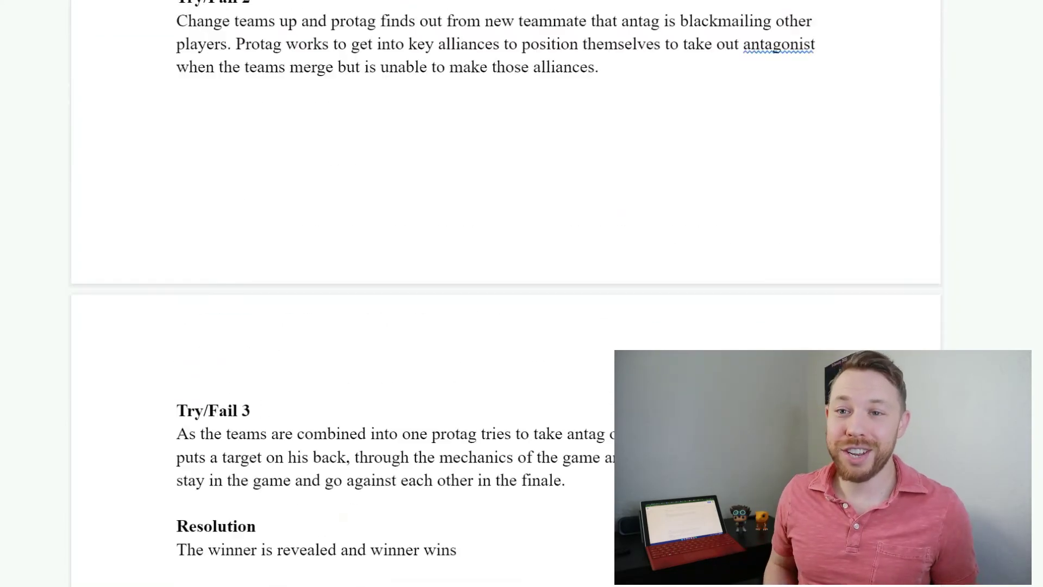
type("whatever is offered to support them in their prophesied quest.")
scroll(505, 293, "down", 1)
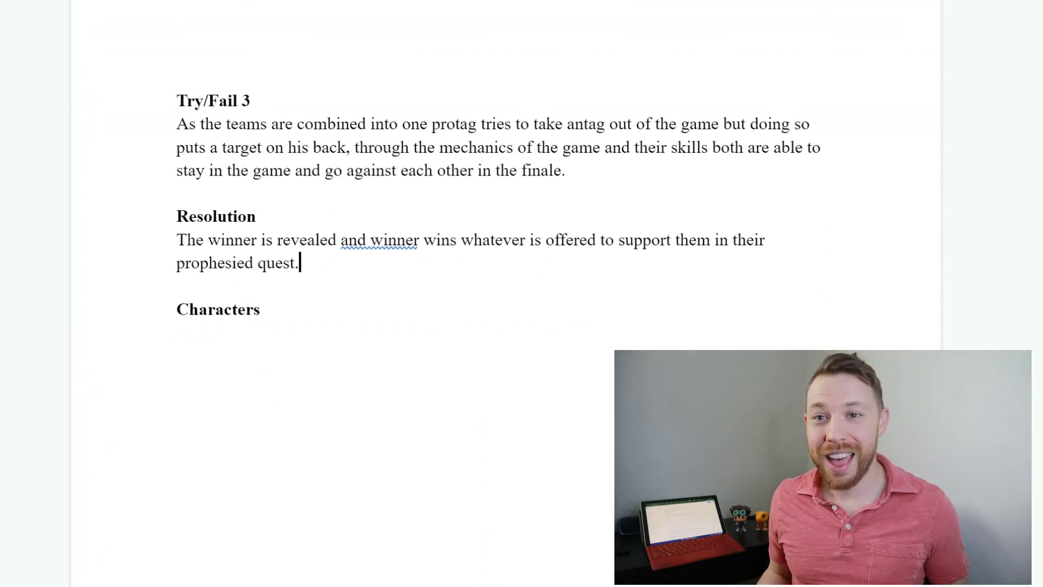
left_click(261, 308)
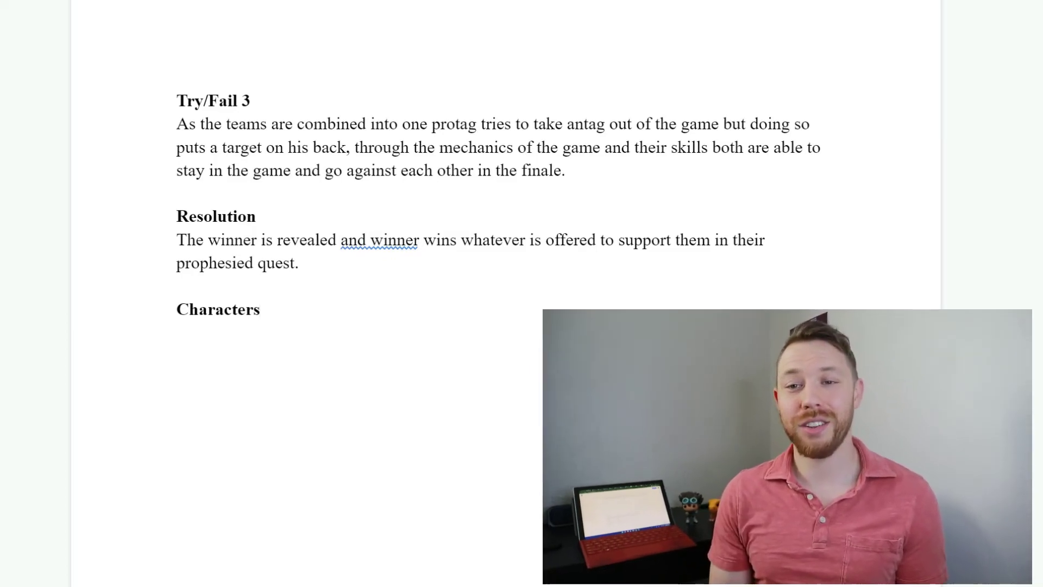